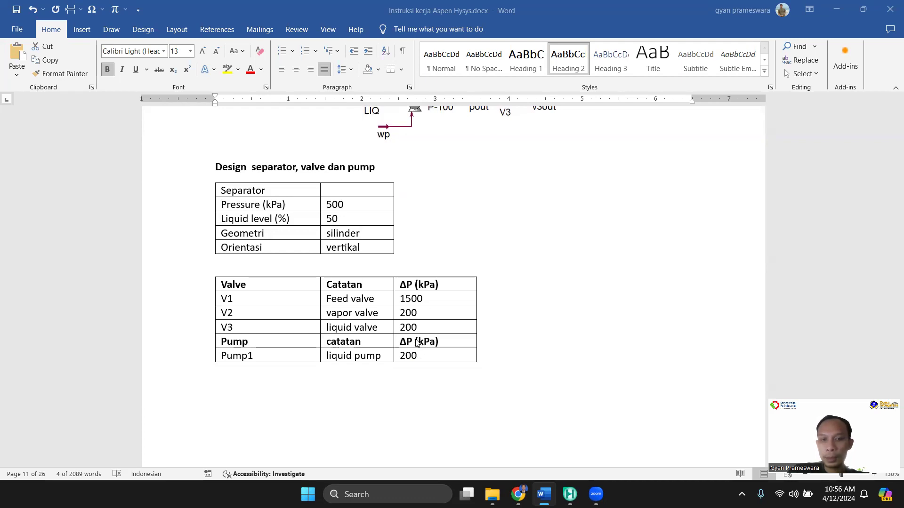
Switch from the Word instructions to Aspen HYSYS, start a new case and add a component list
scroll(417, 343, up, 5)
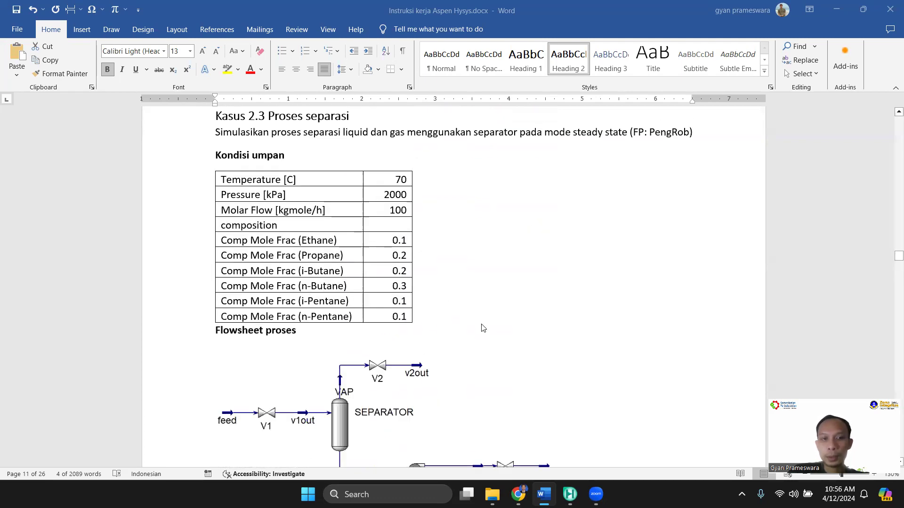
click(570, 494)
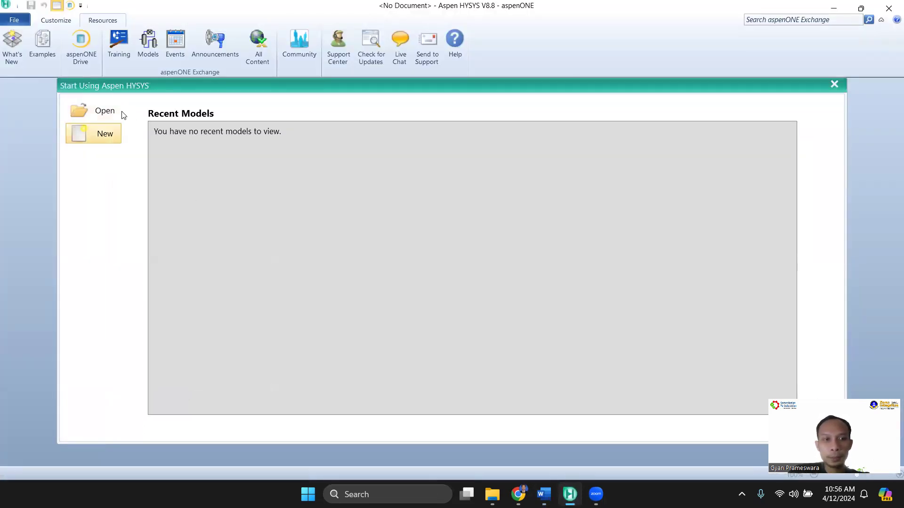
click(105, 134)
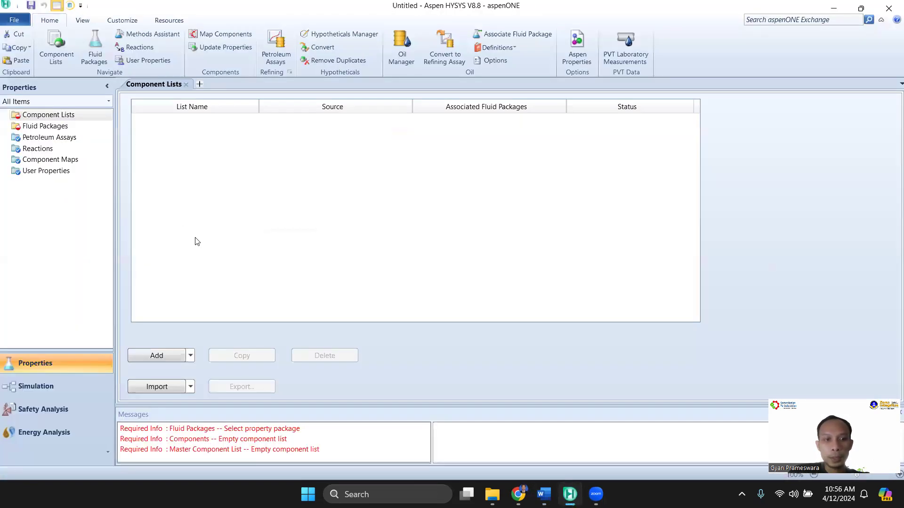
click(544, 494)
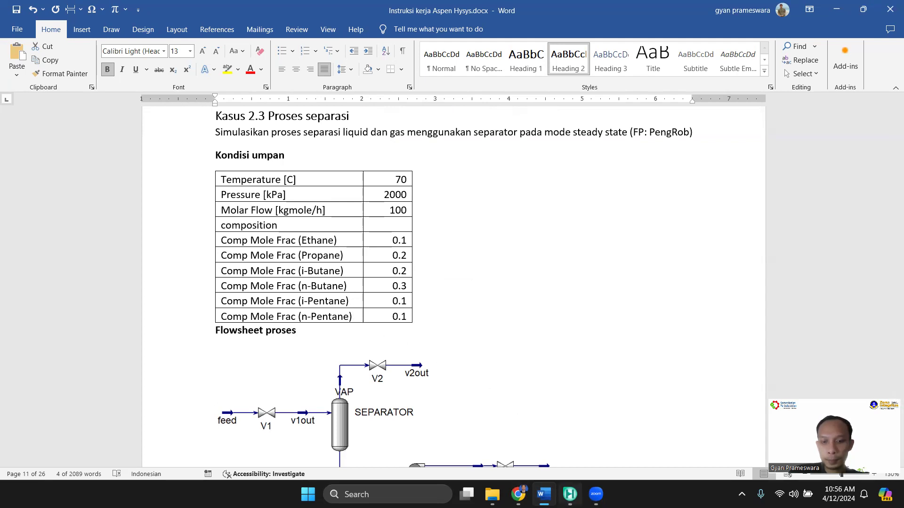
click(562, 489)
click(173, 361)
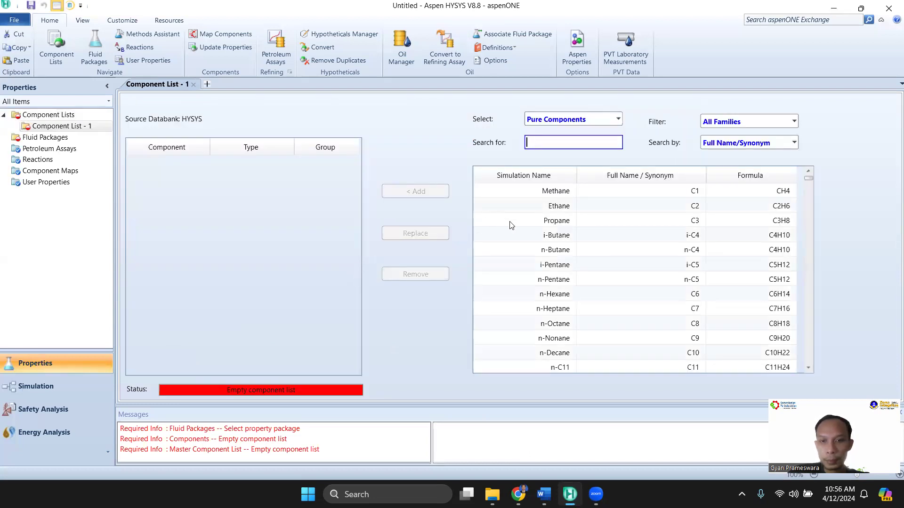
Add Ethane, Propane, i-Butane, n-Butane, i-Pentane and n-Pentane to the component list, following the feed table in the Word document
mouse_move(543, 495)
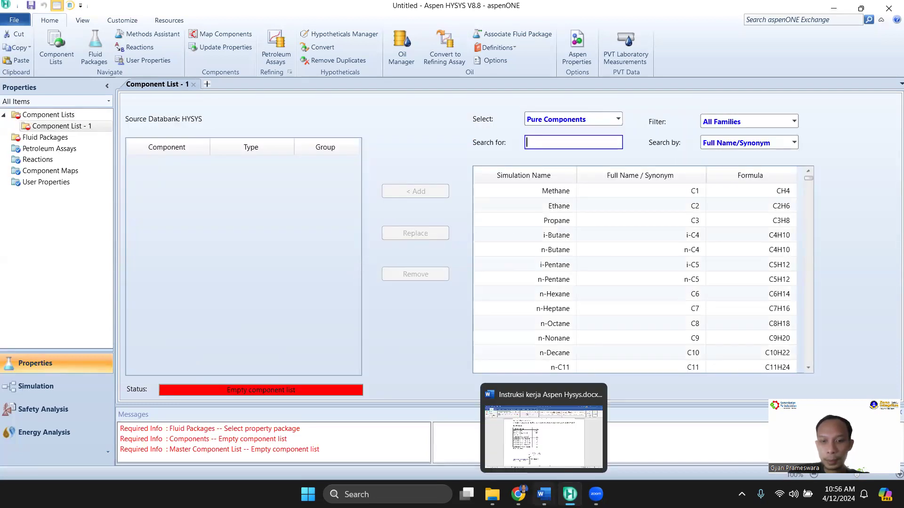
click(546, 439)
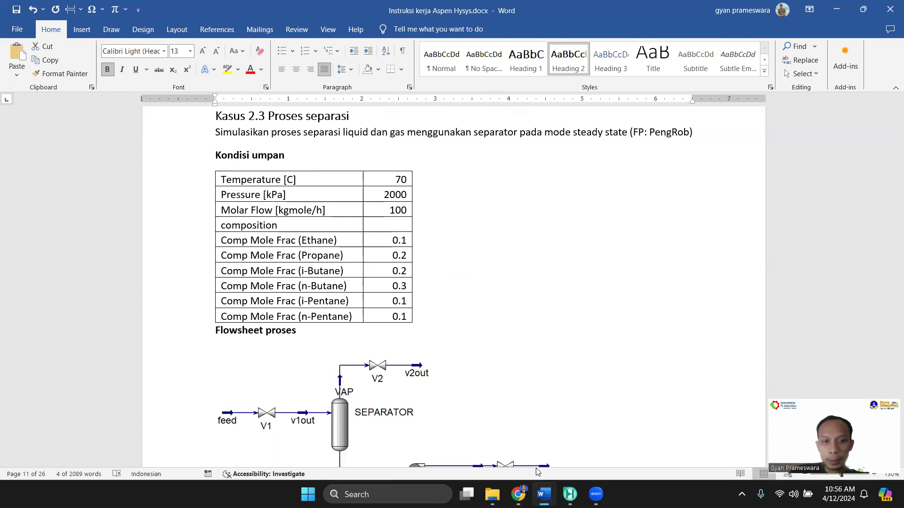
mouse_move(569, 494)
click(567, 428)
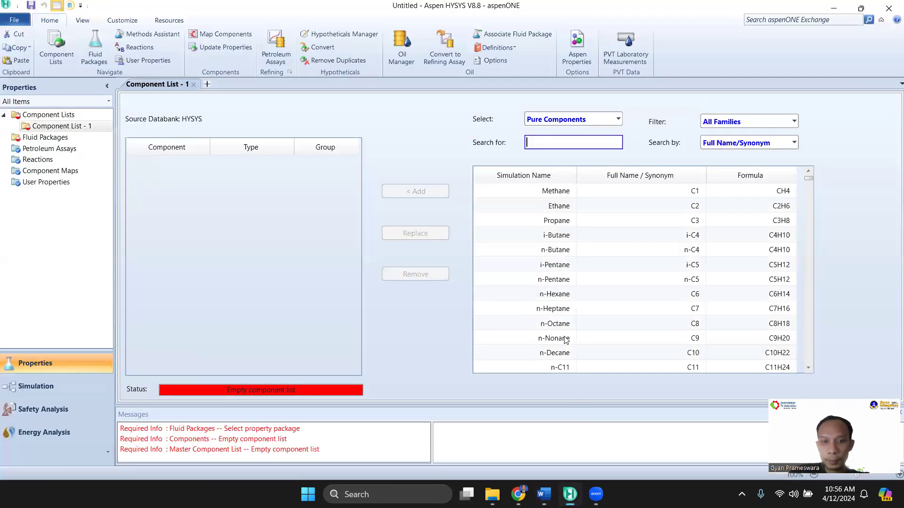
click(550, 209)
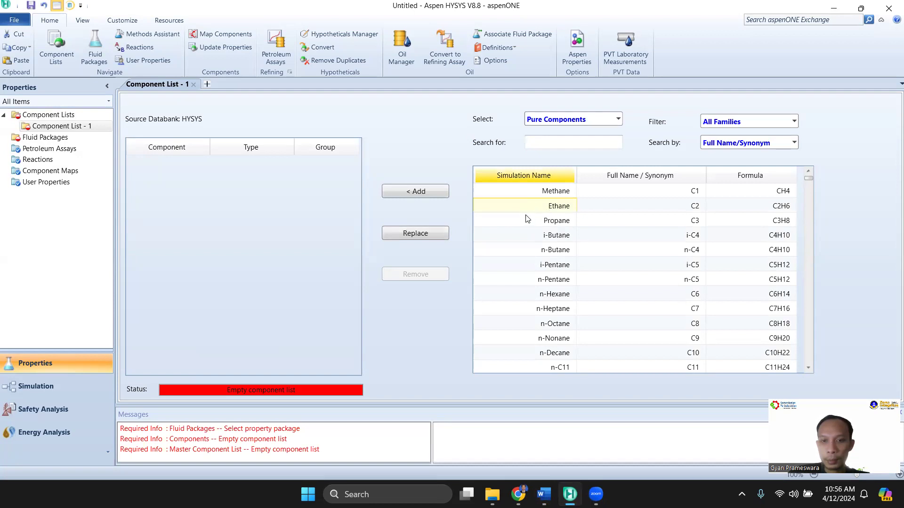
drag(524, 204, 528, 281)
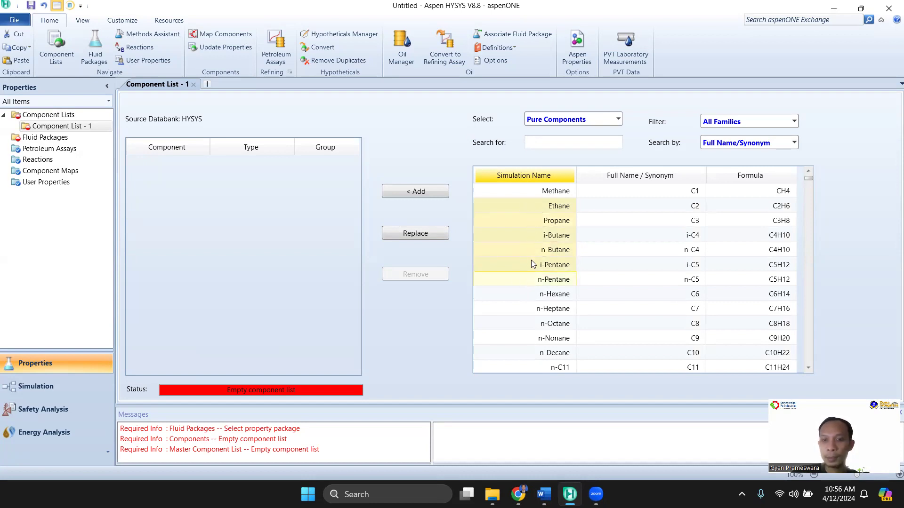
click(426, 192)
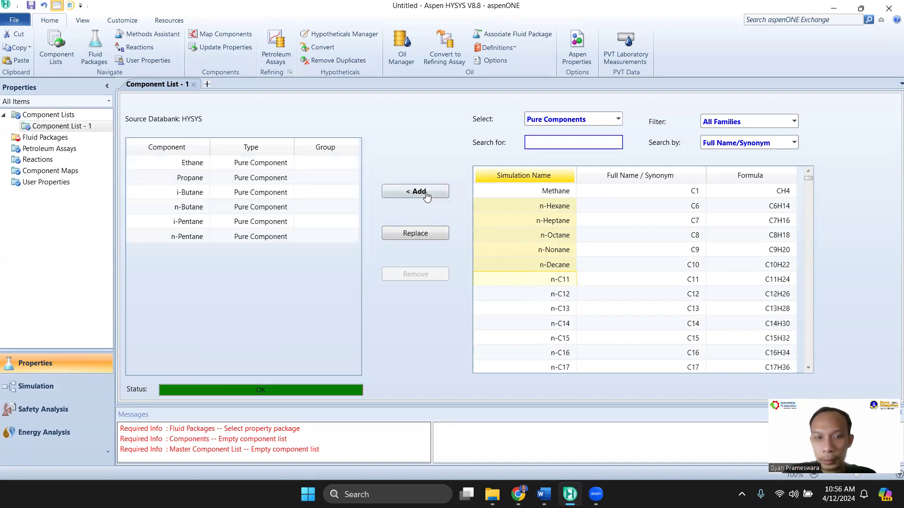
Check the components against the Word document's feed table, and add a fluid package in HYSYS using the Peng-Robinson property package
mouse_move(542, 494)
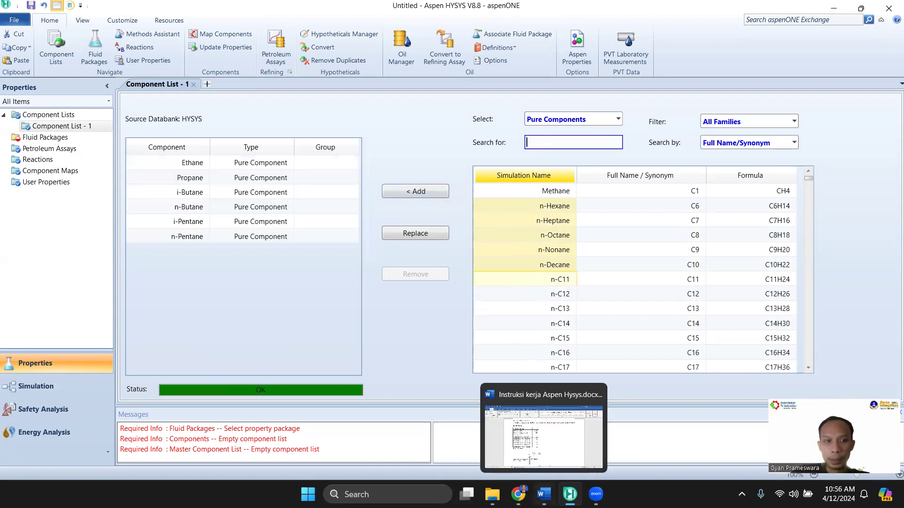
click(527, 438)
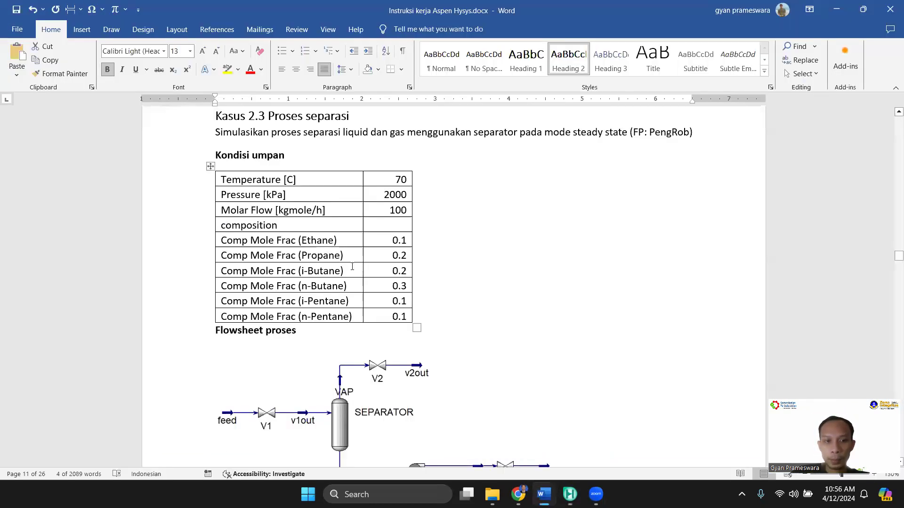
mouse_move(544, 492)
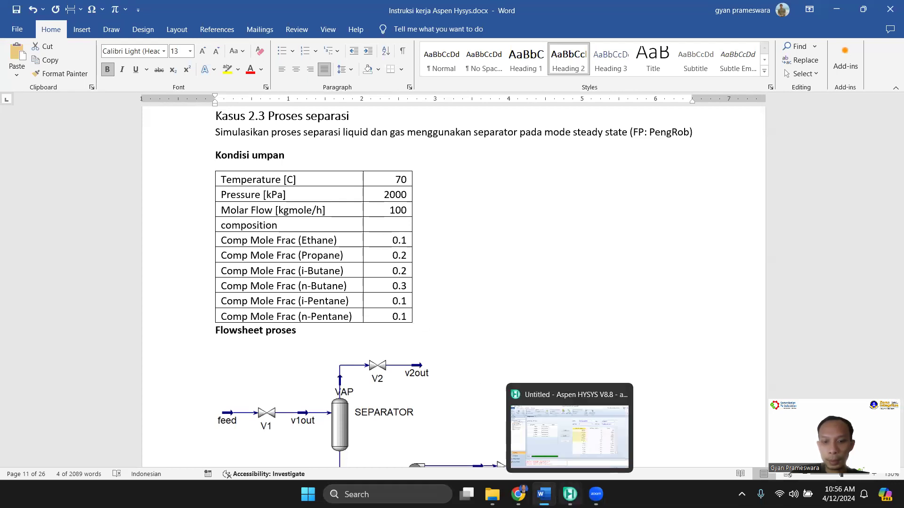
click(573, 452)
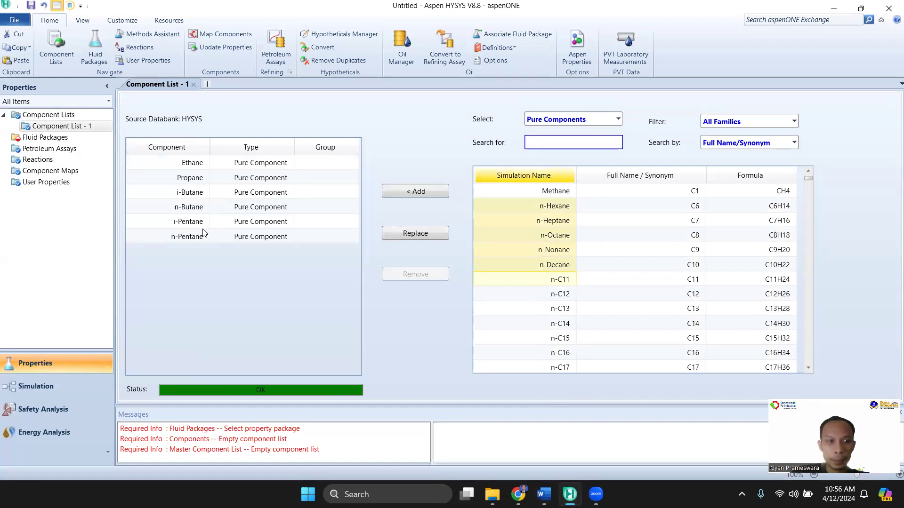
click(46, 137)
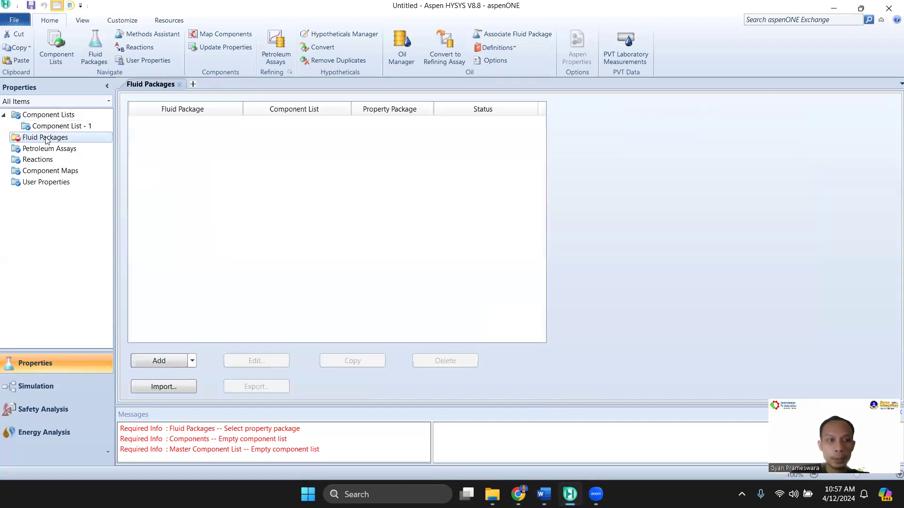
click(159, 361)
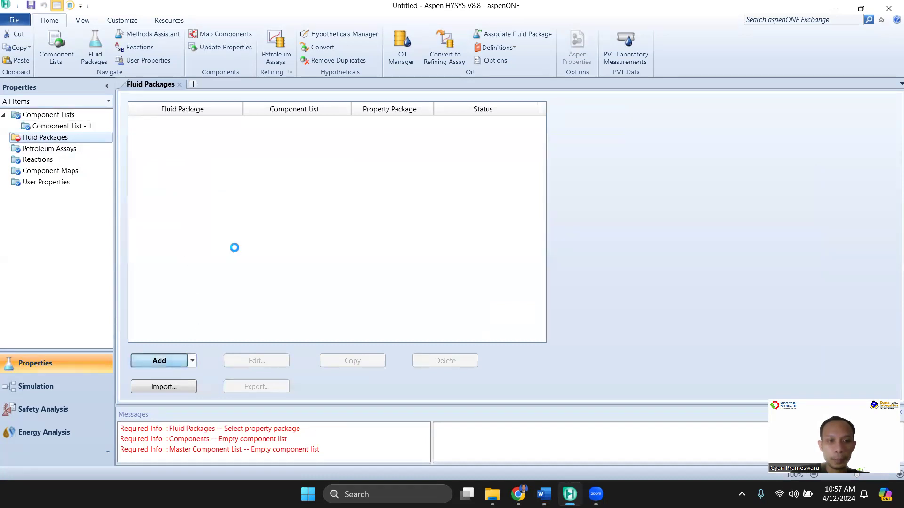
scroll(220, 259, down, 5)
click(152, 252)
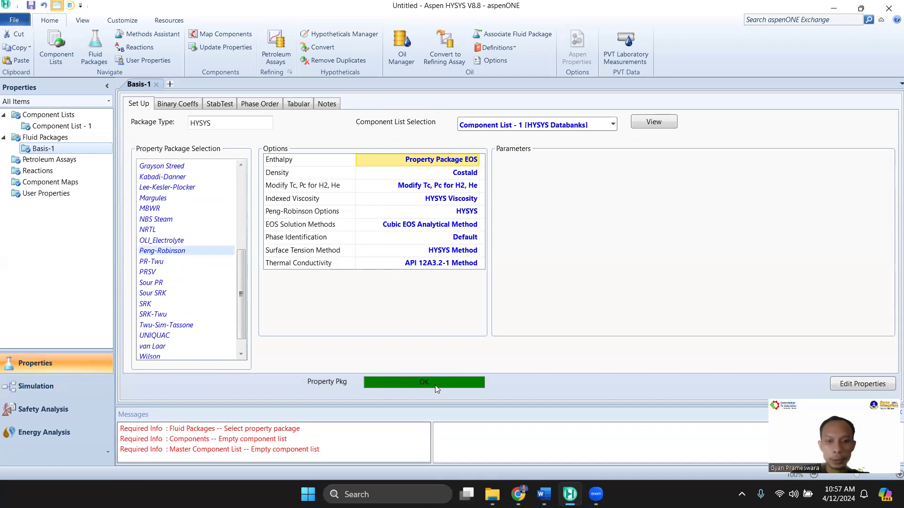
Enter the simulation environment with the palette moved off the flowsheet area, and check the process diagram in the Word document
click(44, 390)
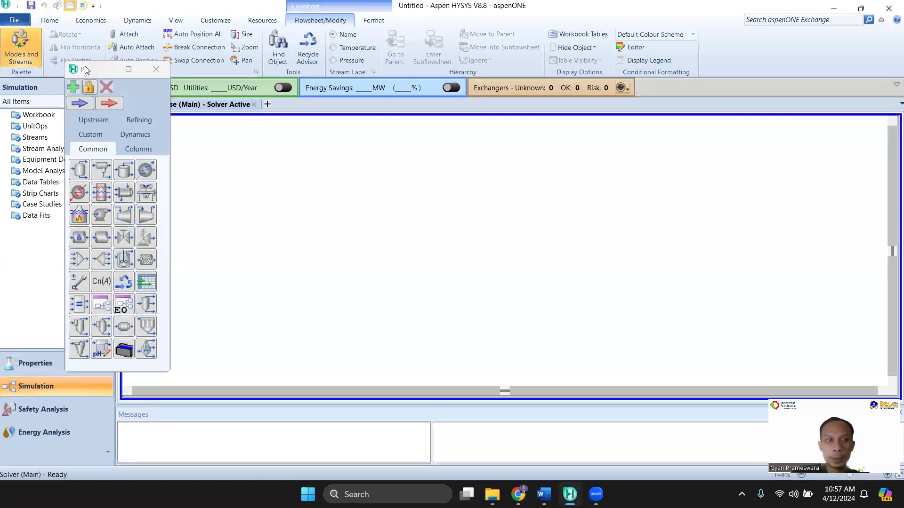
drag(85, 69, 35, 89)
mouse_move(595, 493)
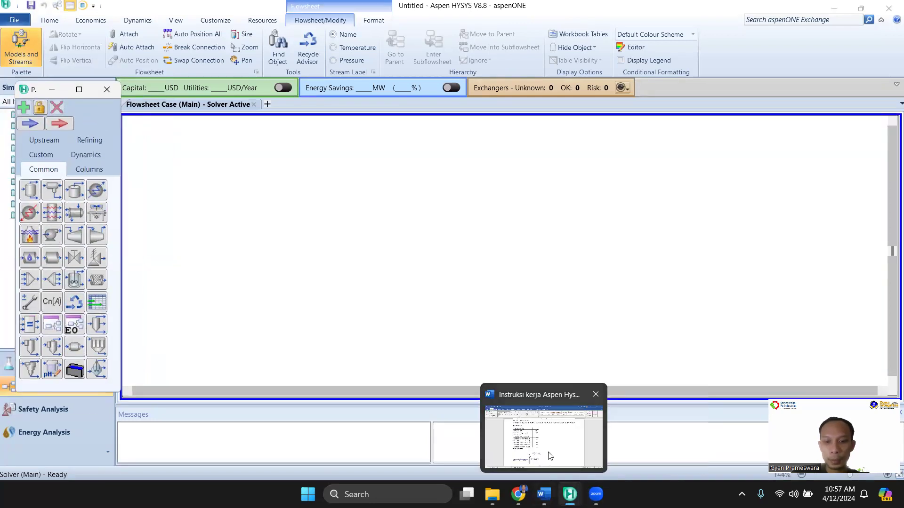
click(547, 455)
scroll(519, 319, down, 5)
scroll(262, 288, up, 3)
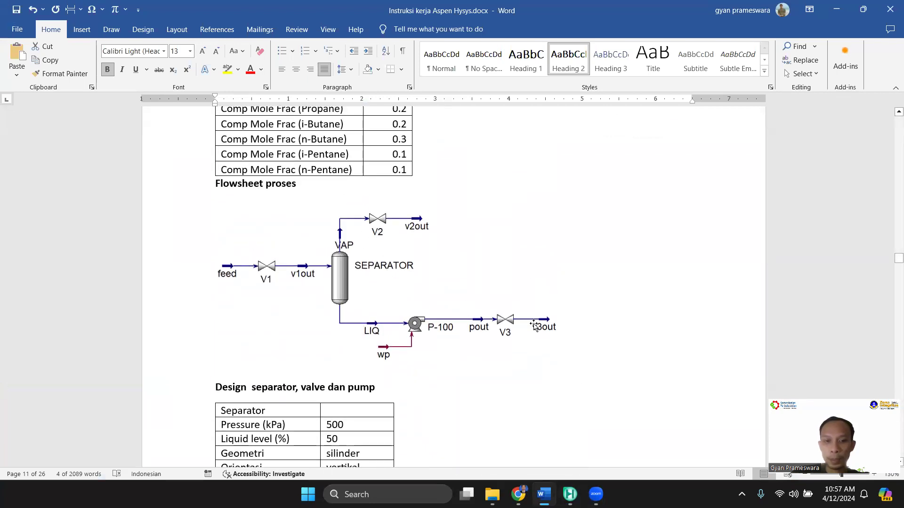
mouse_move(570, 494)
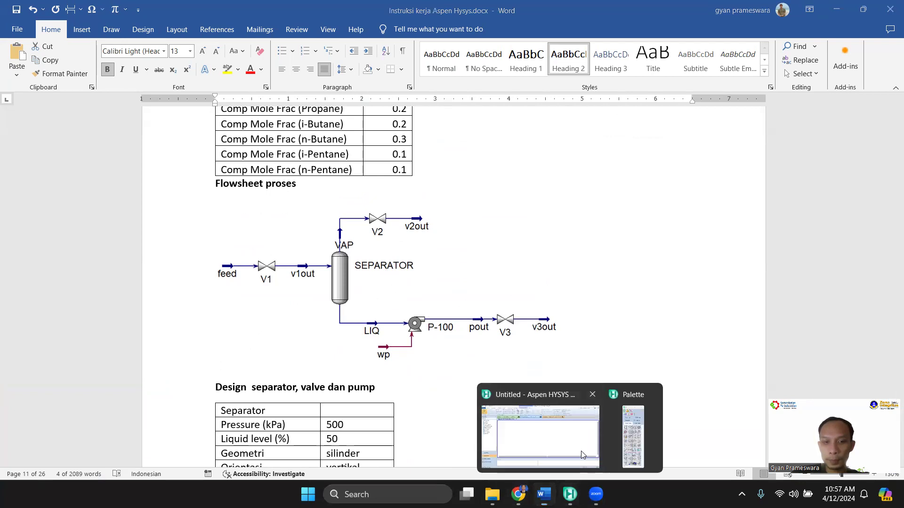
click(527, 435)
Place a valve on the empty flowsheet and a separator vessel to the right of it
drag(78, 249, 256, 242)
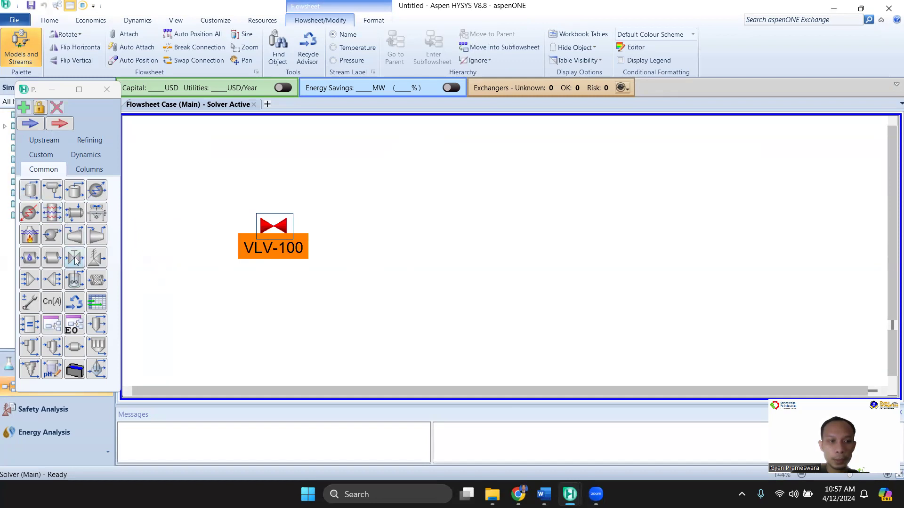
click(90, 169)
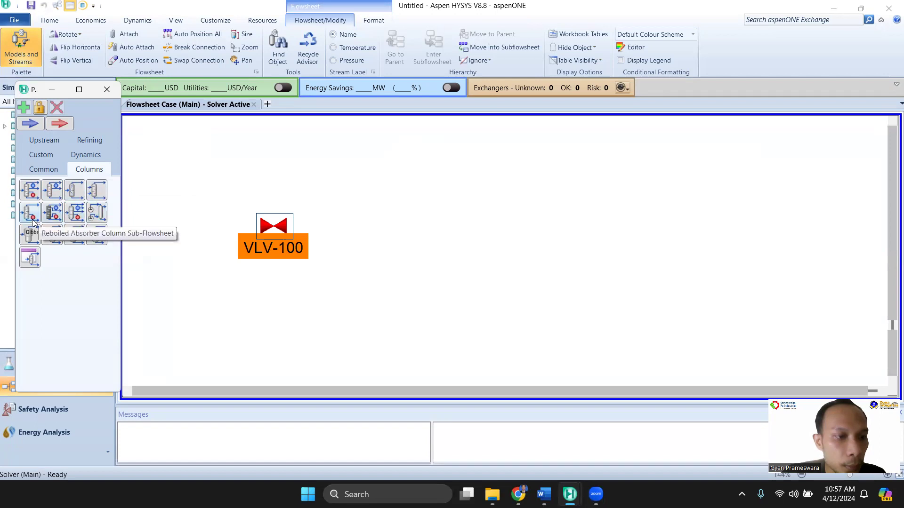
click(45, 170)
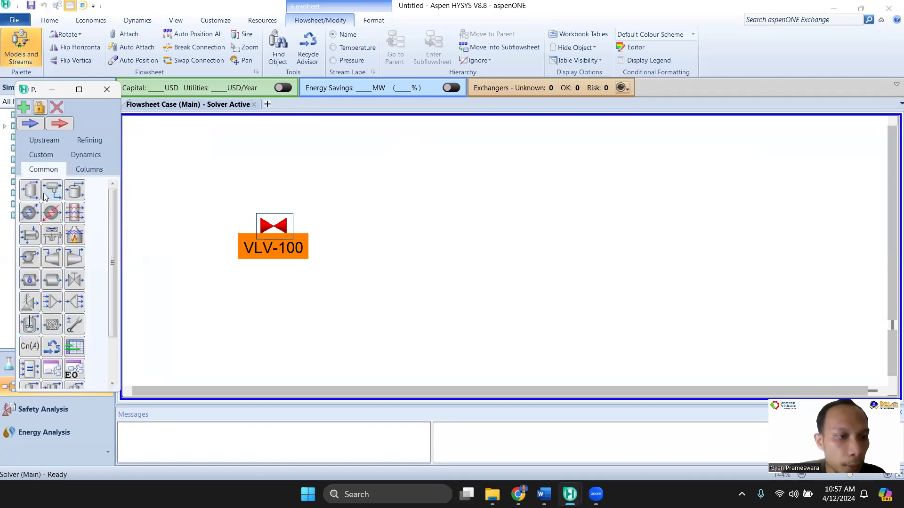
drag(32, 197, 344, 280)
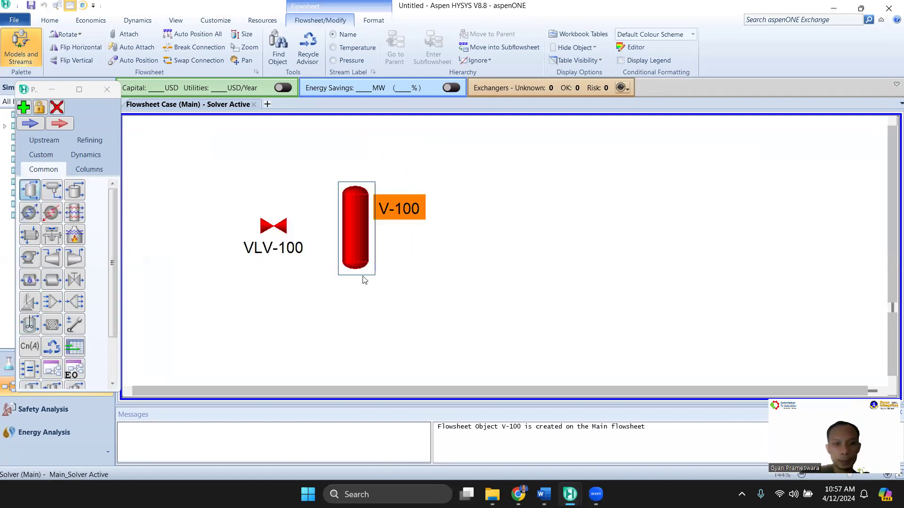
click(382, 255)
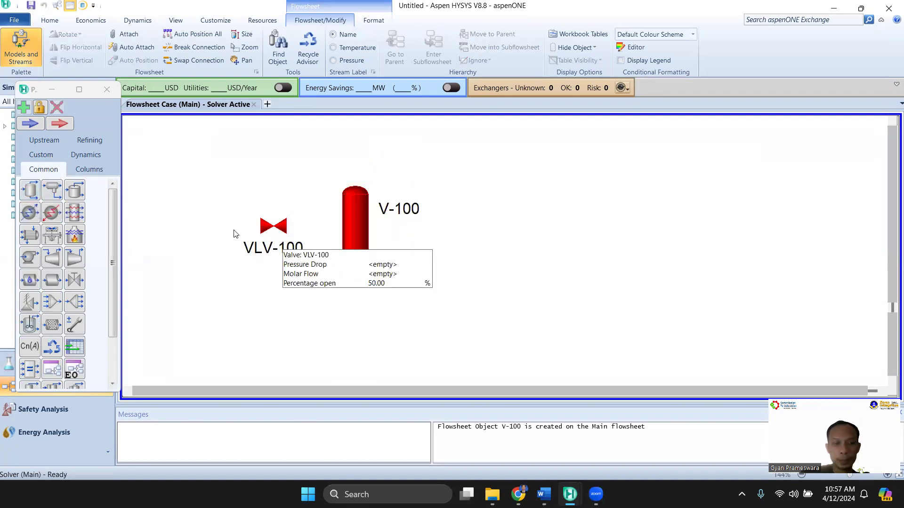
Place a second valve to the upper right of the separator, and a pump followed by a third valve to its lower right
drag(74, 279, 439, 182)
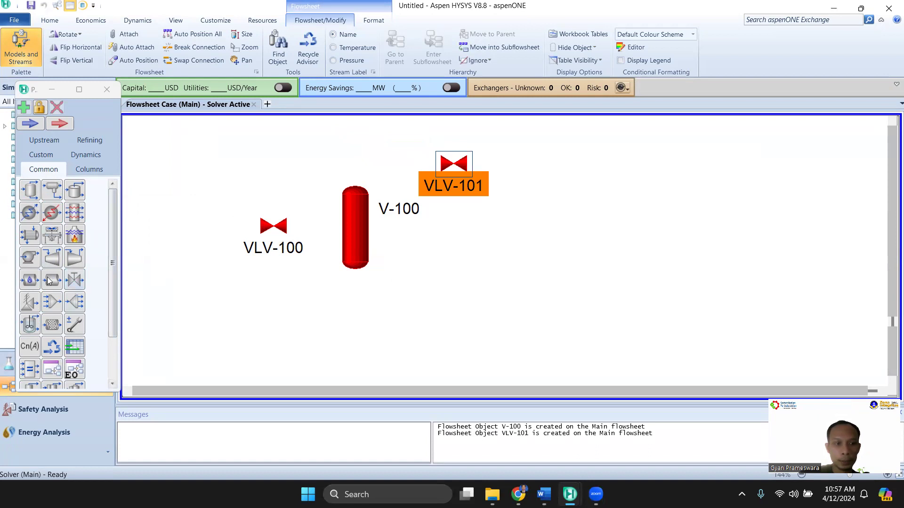
drag(29, 257, 435, 310)
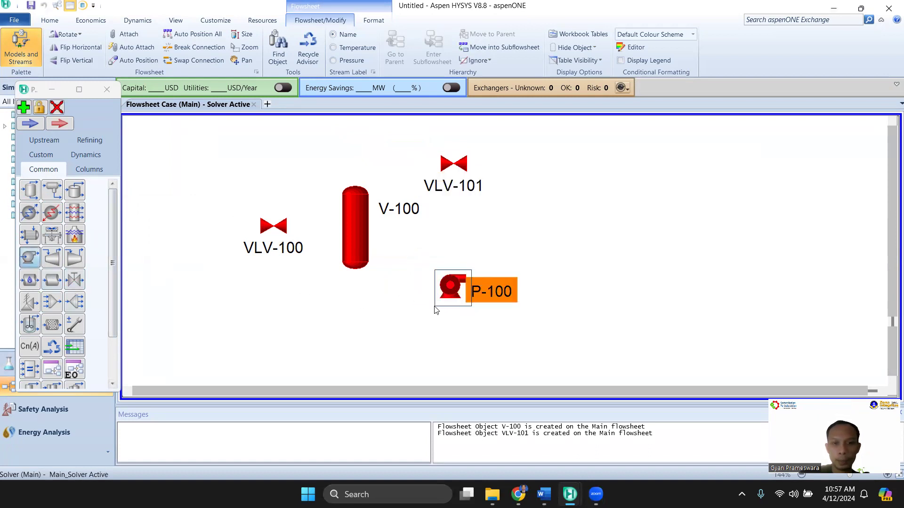
click(74, 280)
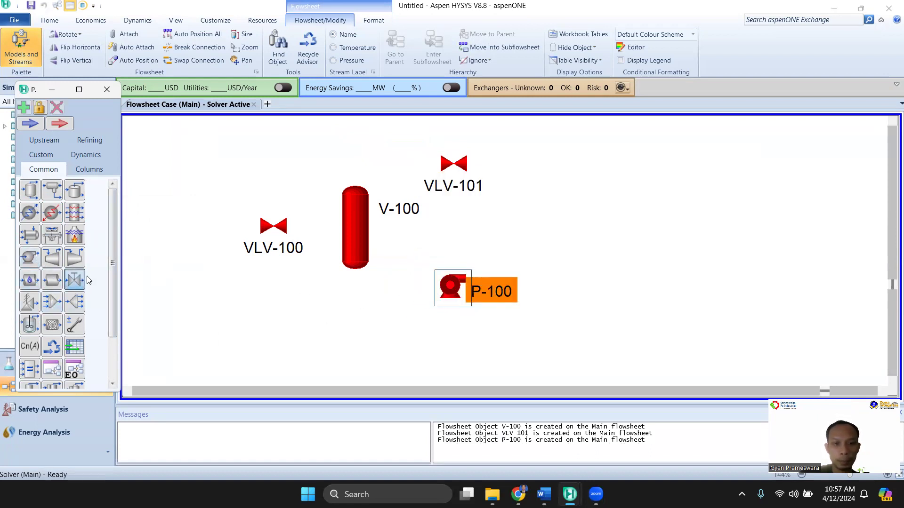
click(527, 296)
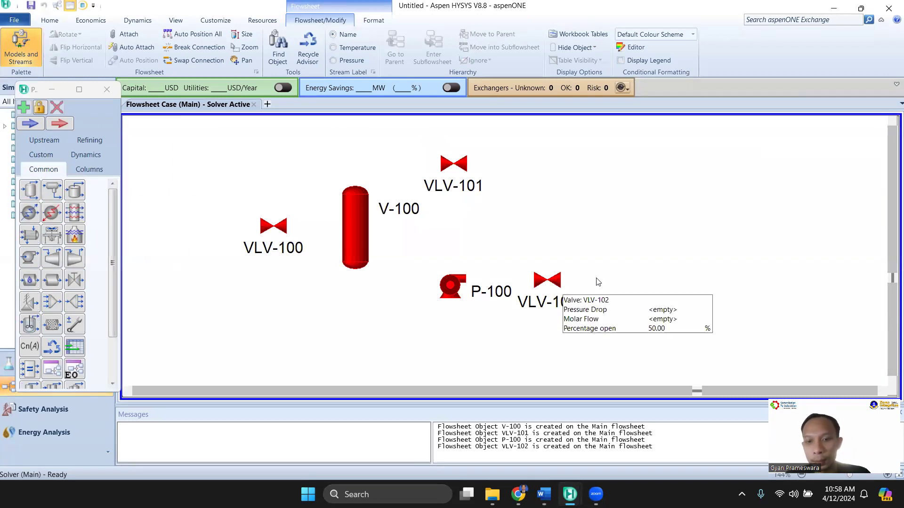
Rename the feed valve in front of the separator as V1
double_click(273, 225)
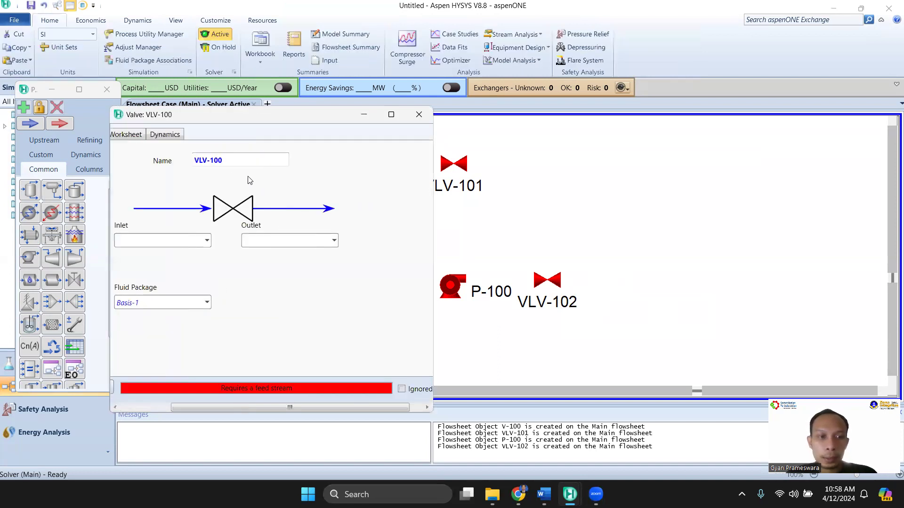
click(252, 155)
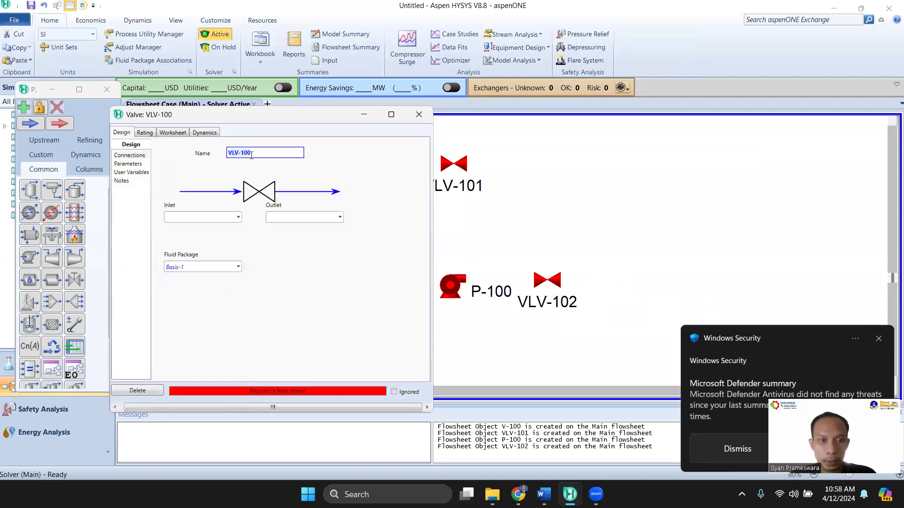
click(879, 338)
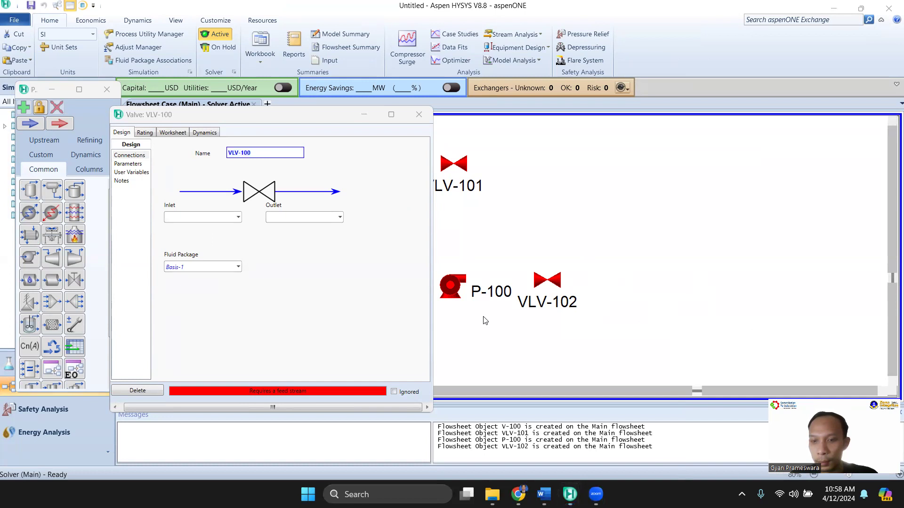
click(267, 150)
click(271, 152)
text(c1)
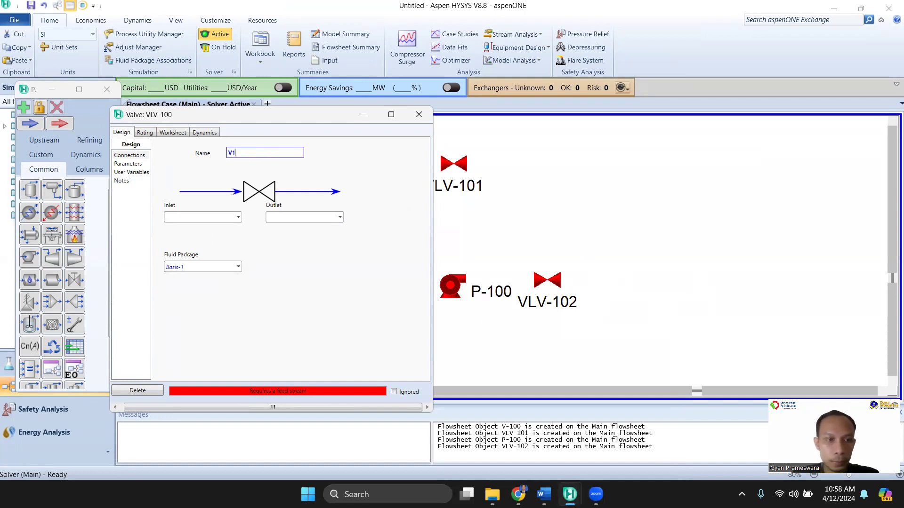
Check the stream names in the Word flowsheet, and connect valve V1 with inlet stream feed and outlet stream v1out
click(543, 495)
click(570, 494)
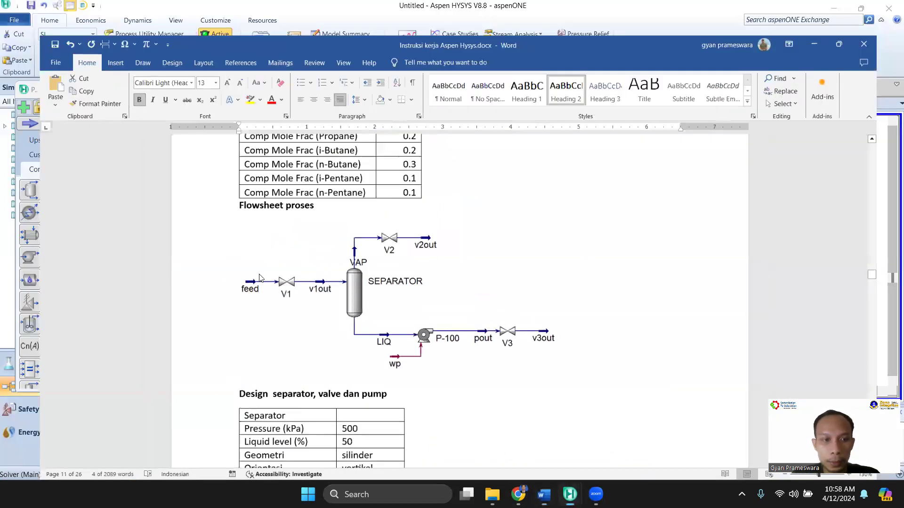
click(202, 217)
text(feed)
click(296, 218)
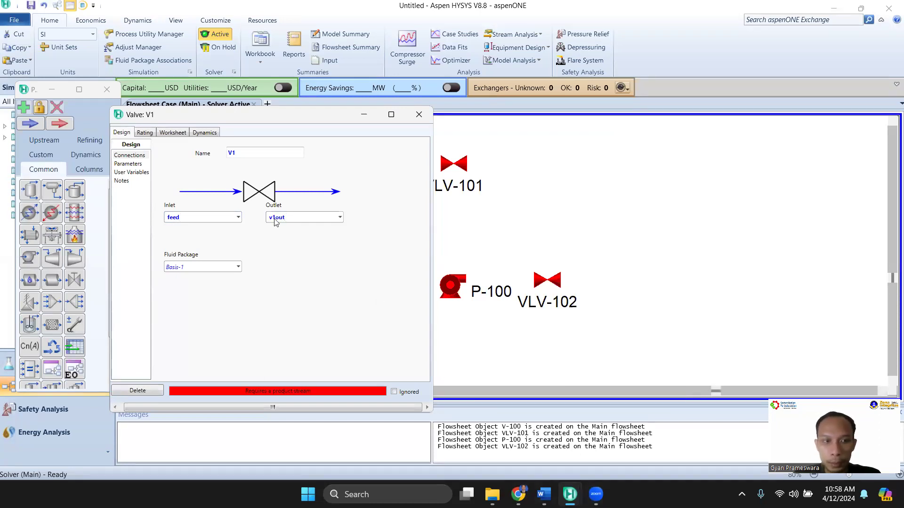
Copy the feed conditions from the Word table into stream feed: temperature 70 C, pressure 2000 kPa and molar flow 100 kgmole/h
click(173, 132)
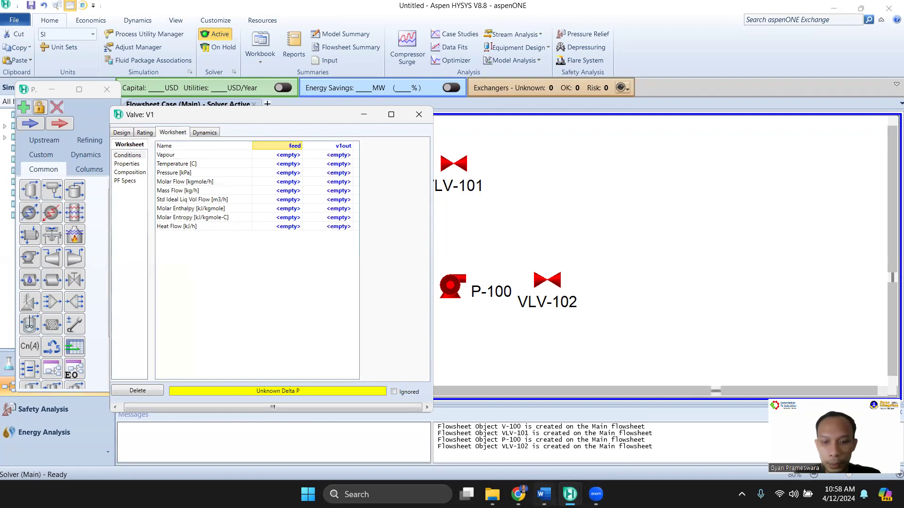
mouse_move(542, 494)
click(556, 454)
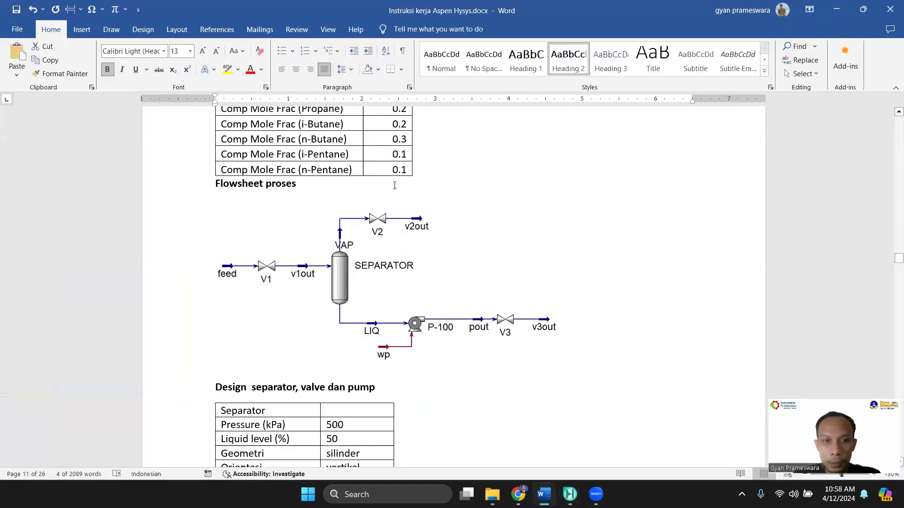
scroll(395, 186, up, 2)
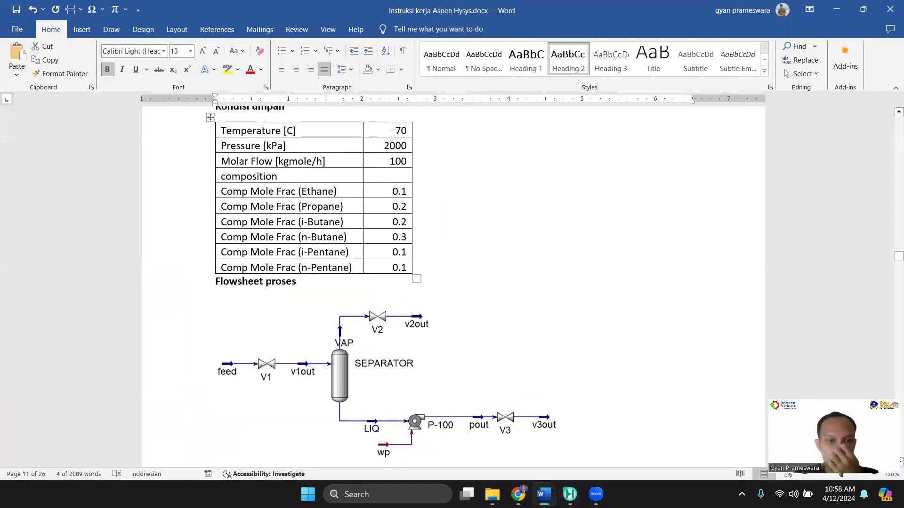
drag(389, 131, 390, 163)
key(ctrl+c)
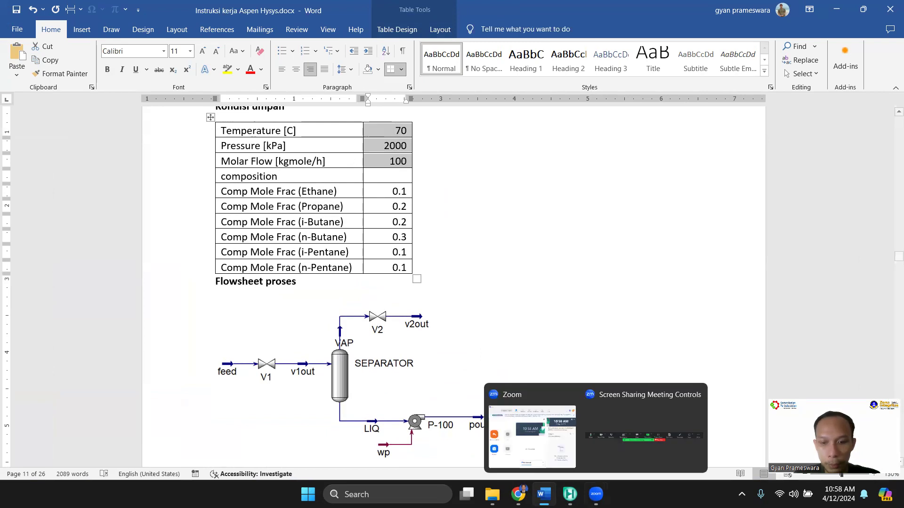
mouse_move(570, 495)
click(646, 444)
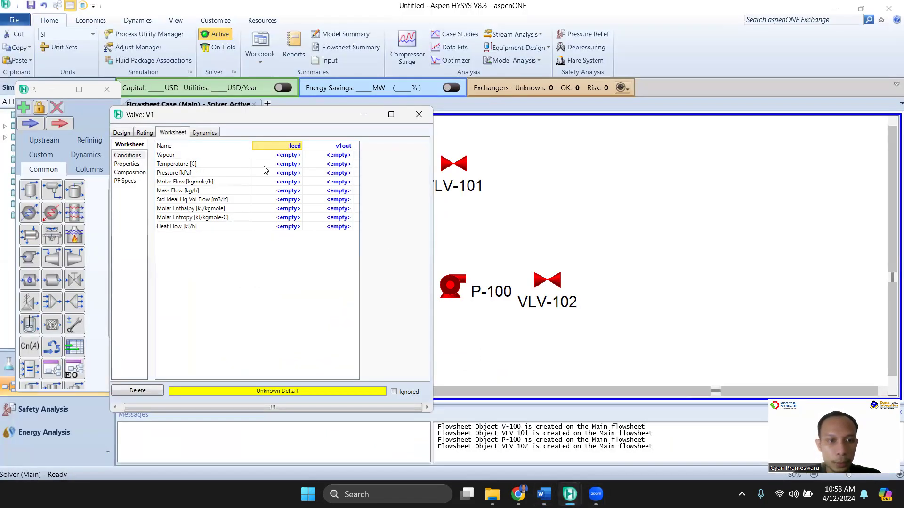
click(292, 165)
key(ctrl+v)
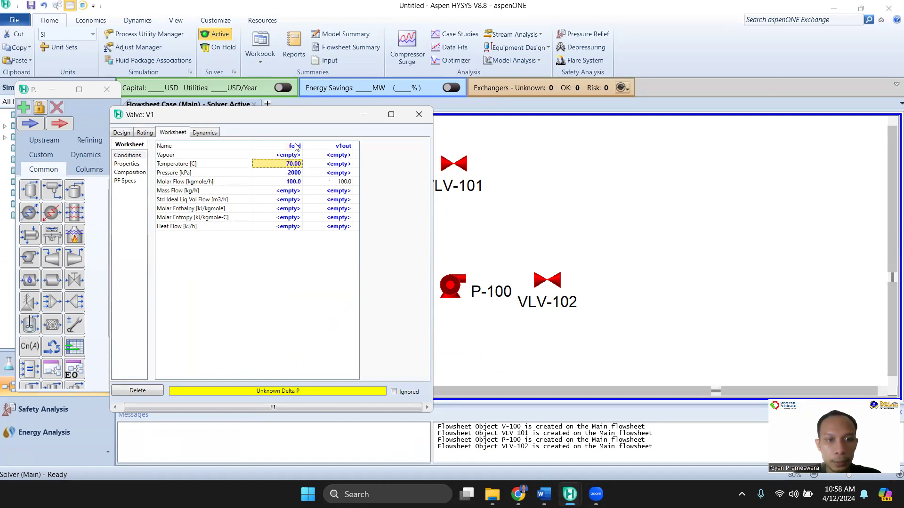
Set valve V1's Delta P to 1500 kPa, copied from the valve table in the Word document
click(122, 133)
click(127, 165)
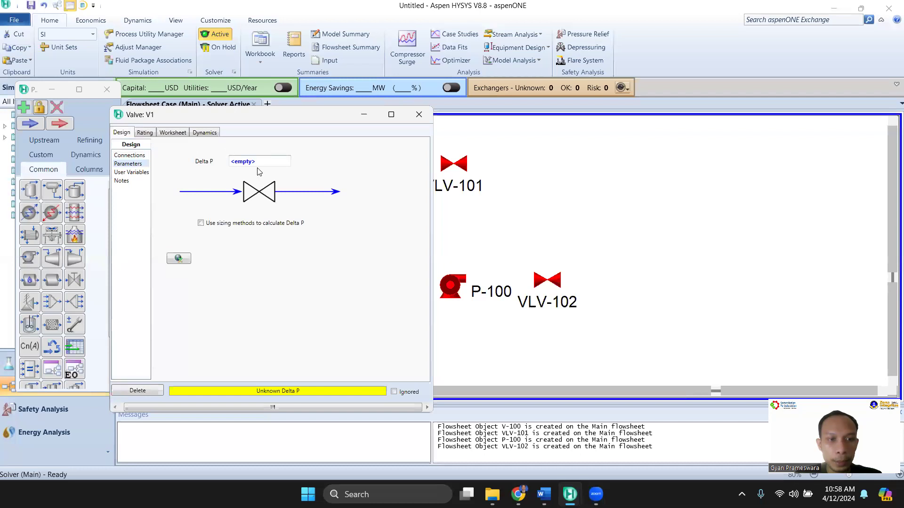
mouse_move(544, 495)
click(548, 459)
scroll(228, 152, down, 10)
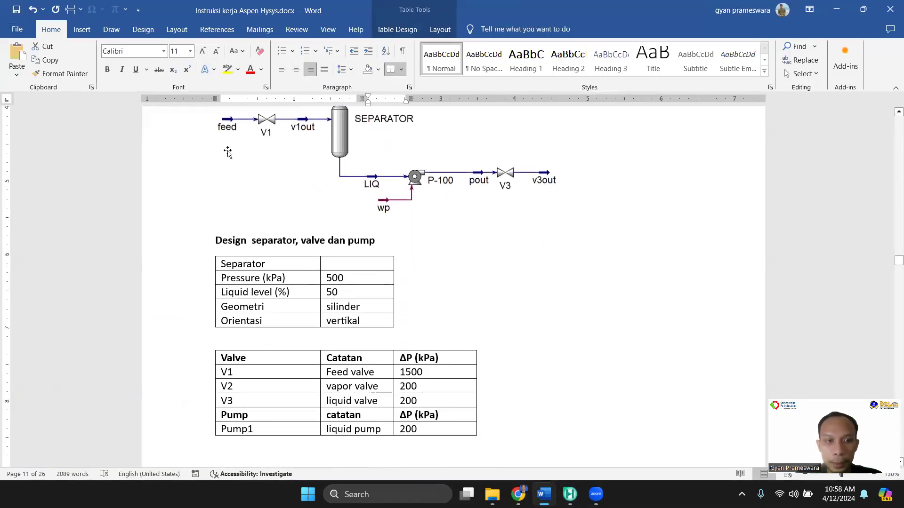
scroll(359, 295, down, 1)
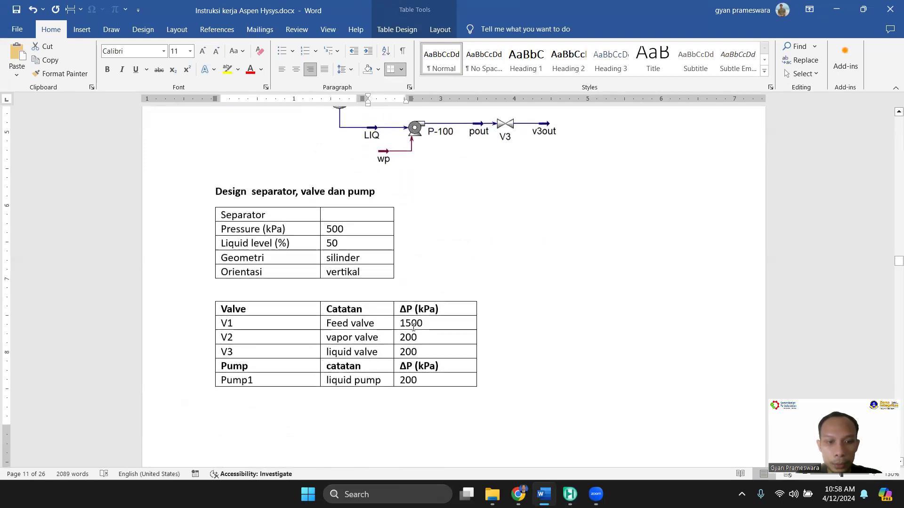
double_click(414, 323)
mouse_move(570, 495)
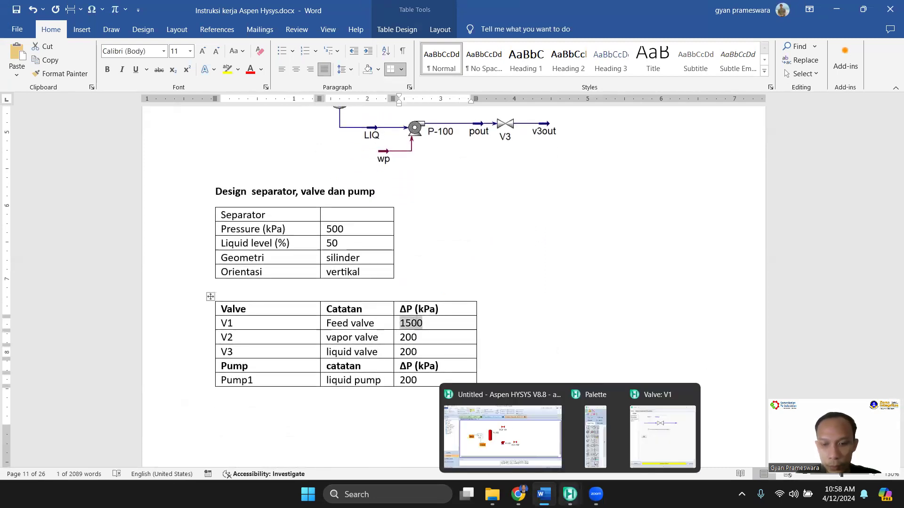
click(637, 444)
click(267, 162)
text(1500.00)
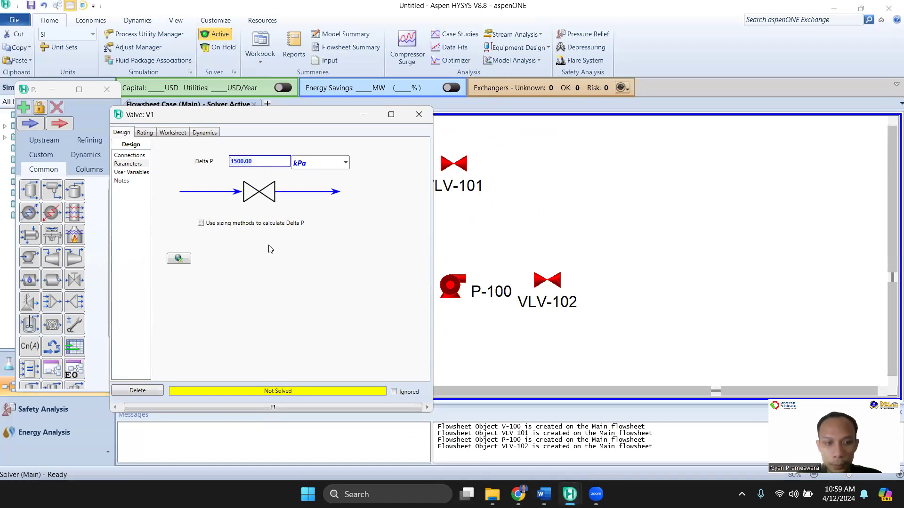
Leave valve V1's properties and open the mole-fraction composition input for the feed stream
click(173, 132)
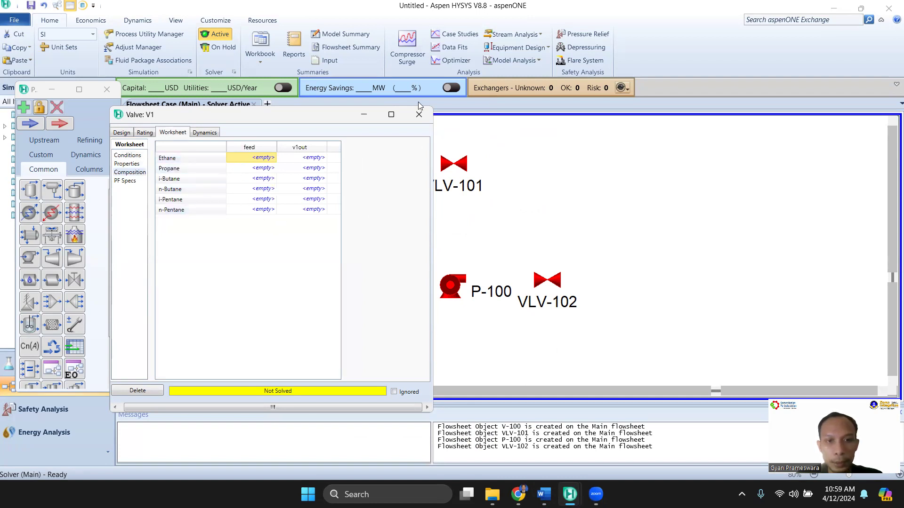
click(468, 145)
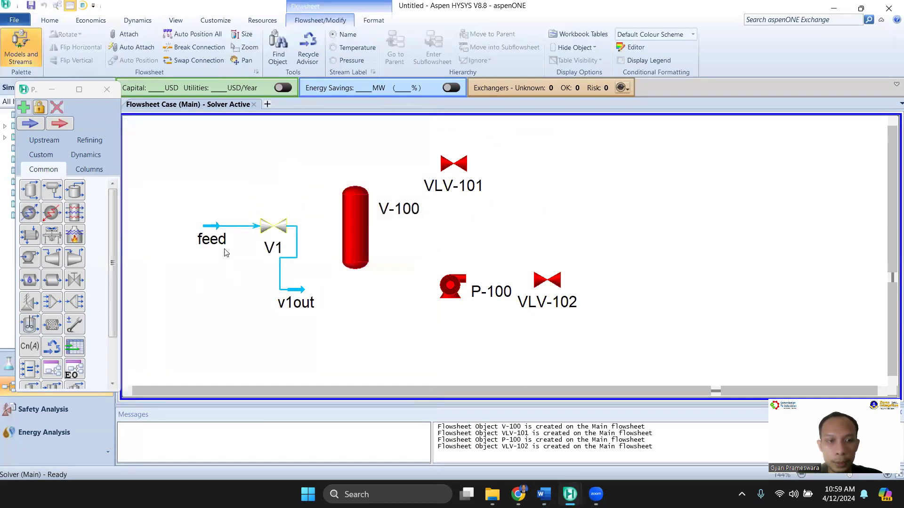
double_click(217, 236)
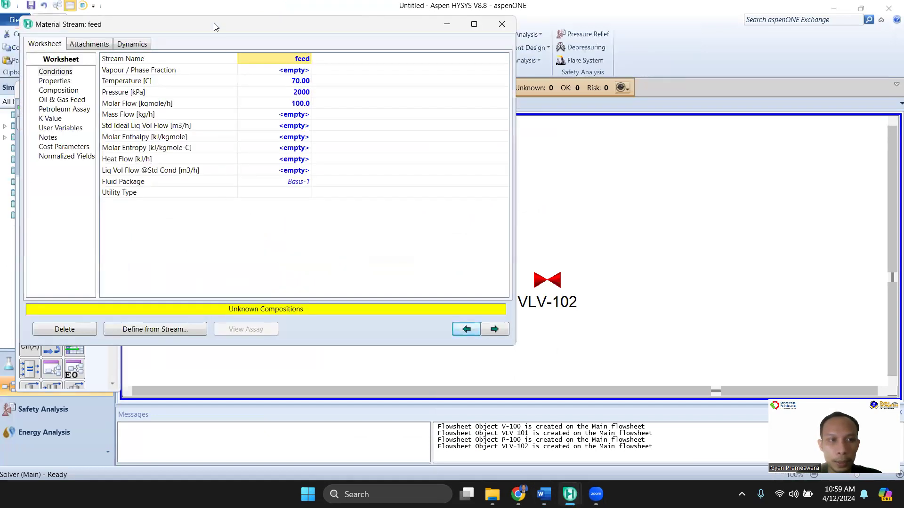
drag(217, 23, 329, 101)
click(162, 168)
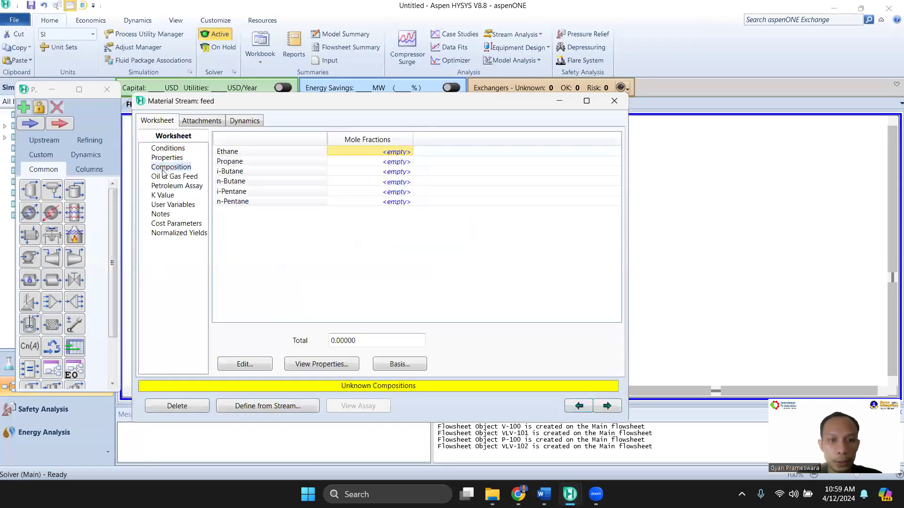
click(245, 364)
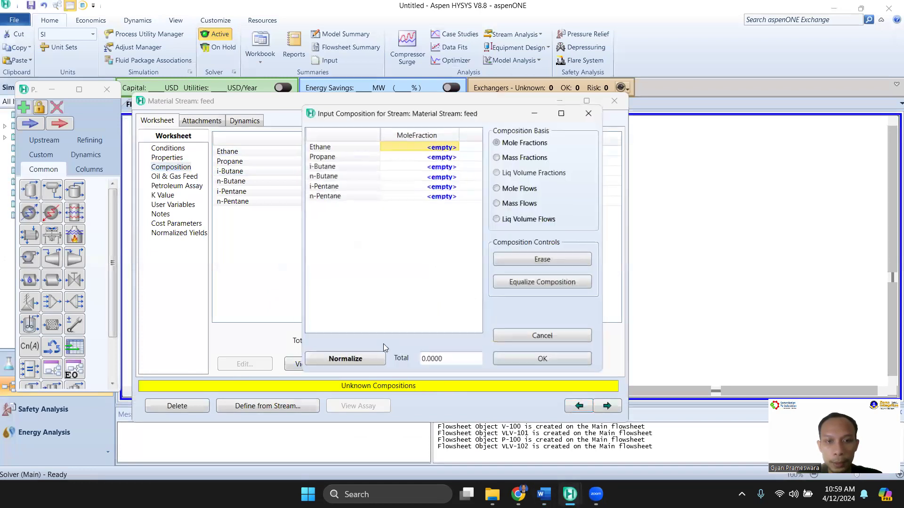
Copy the feed mole fractions from Word: ethane 0.1, propane 0.2, i-butane 0.2, n-butane 0.3, i-pentane 0.1, n-pentane 0.1, and accept them
mouse_move(542, 494)
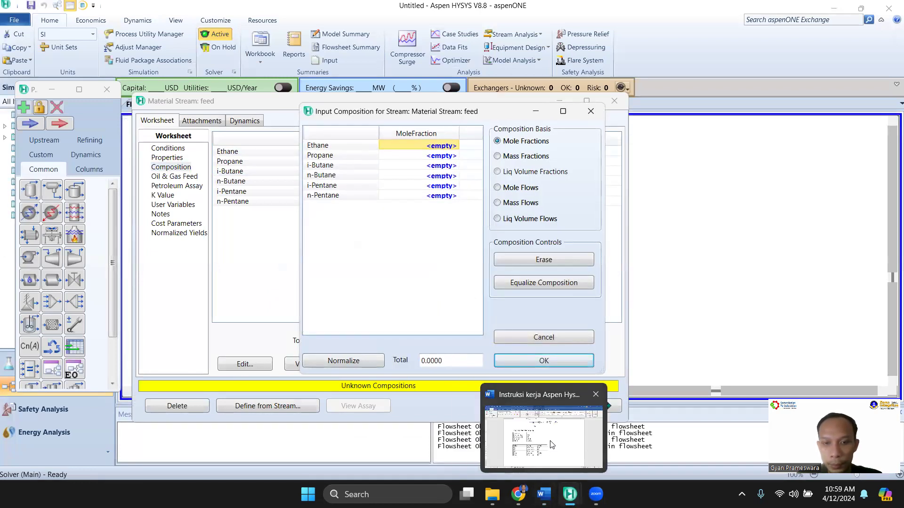
click(552, 445)
scroll(374, 346, up, 10)
drag(381, 240, 441, 322)
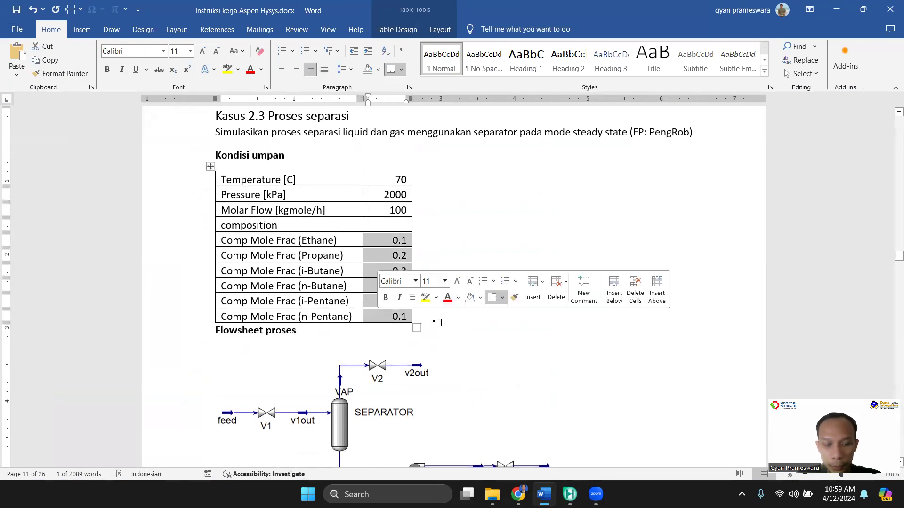
mouse_move(569, 495)
click(738, 427)
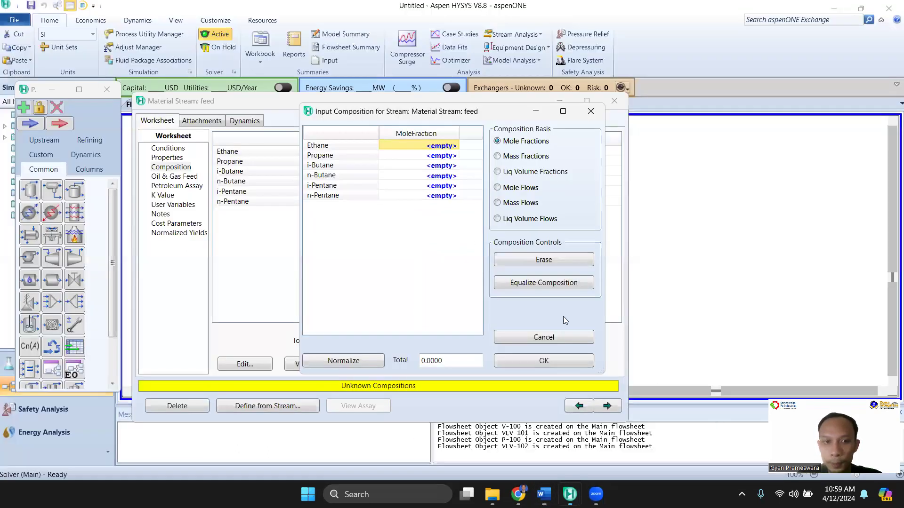
click(399, 188)
click(408, 147)
text(0.1000 0.2000 0.2000 0.3000 0.1000 0.1000)
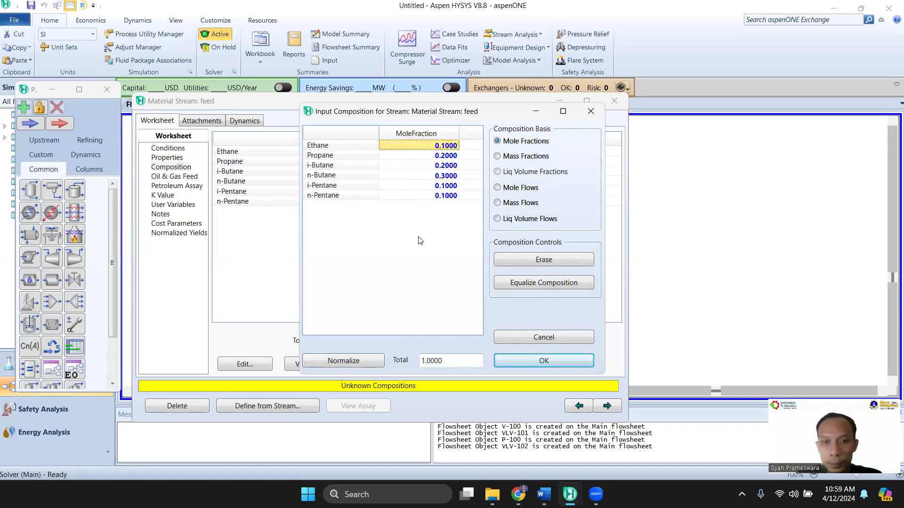
click(517, 364)
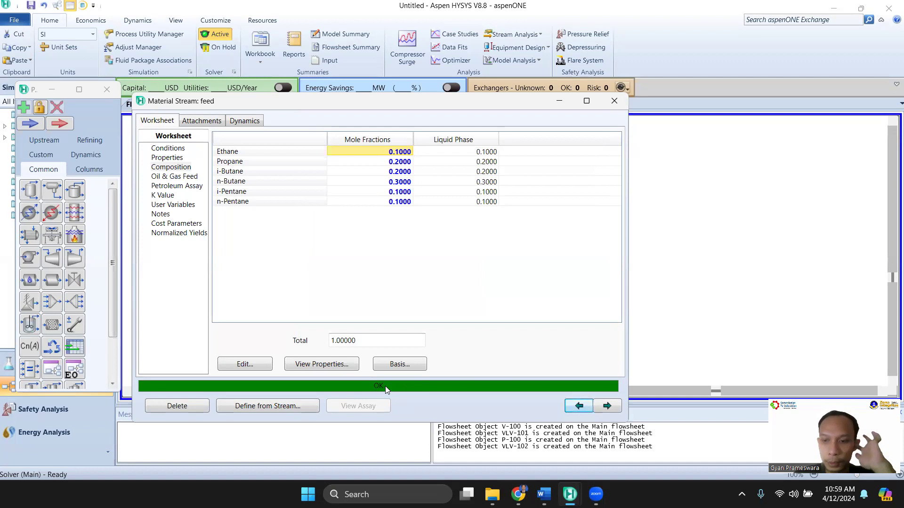
click(614, 102)
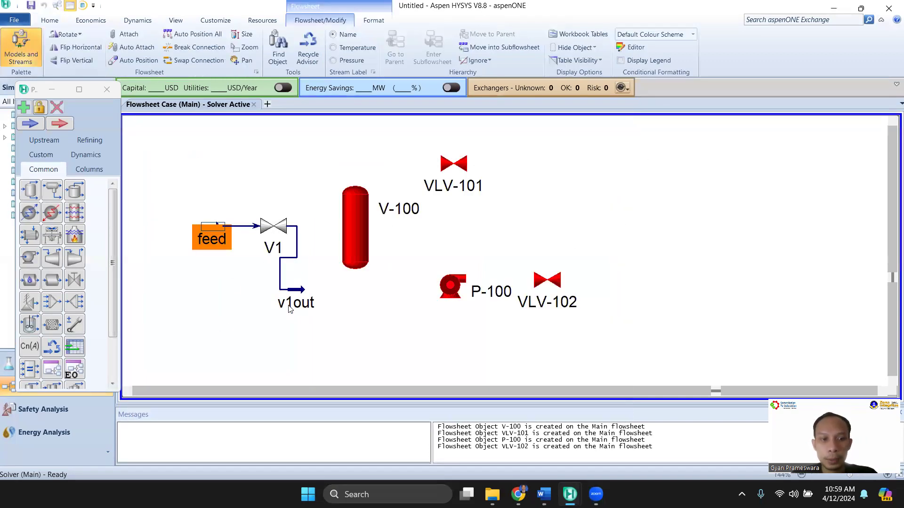
Connect the separator with inlet v1out, vapour outlet vap and liquid outlet liq
mouse_move(289, 308)
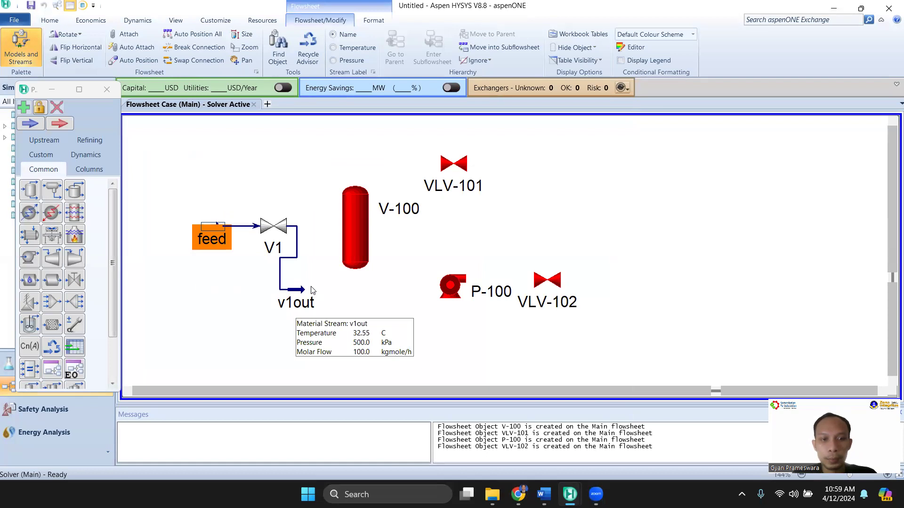
mouse_move(277, 238)
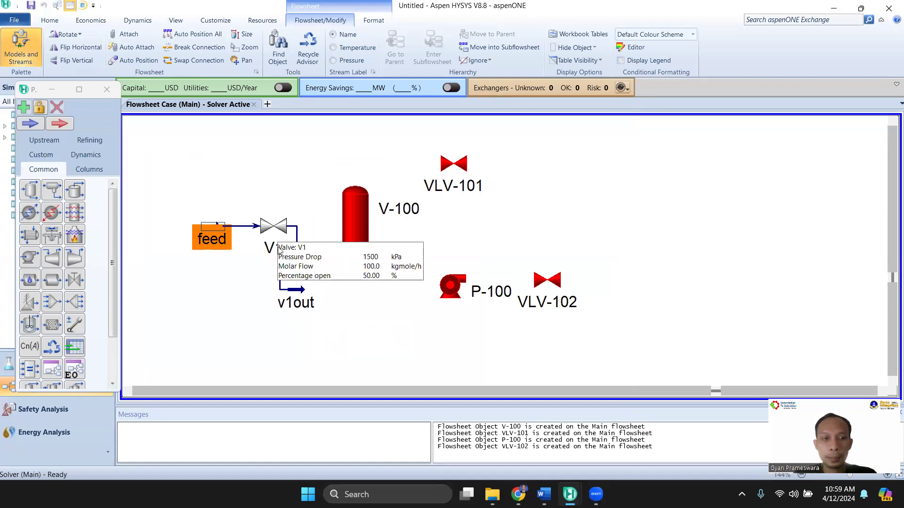
click(362, 228)
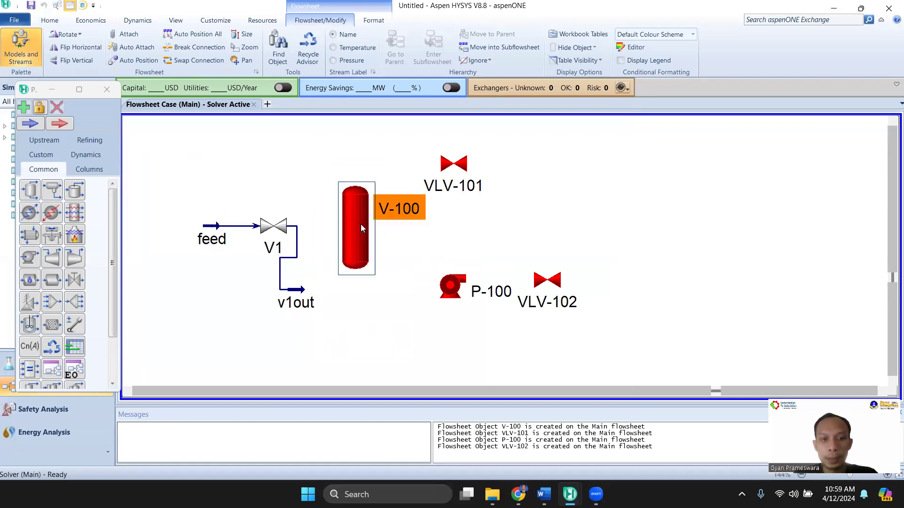
double_click(361, 228)
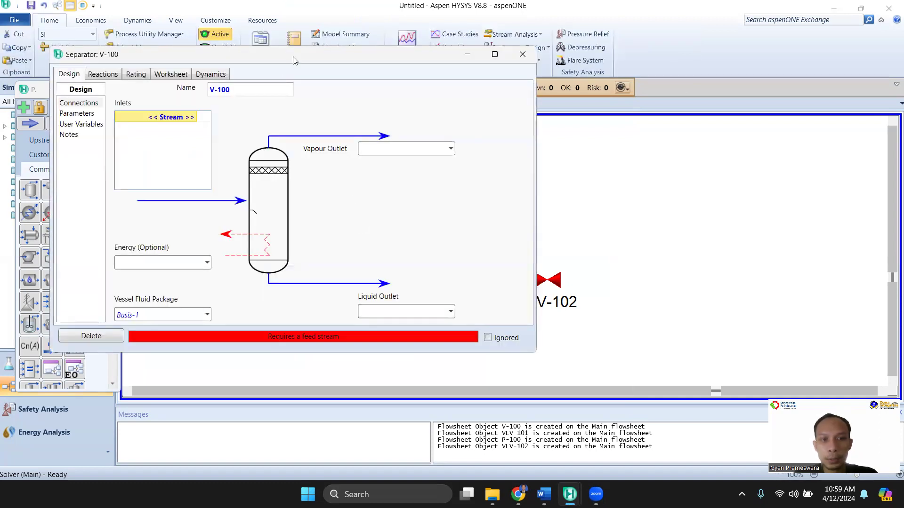
drag(292, 60, 685, 123)
click(556, 180)
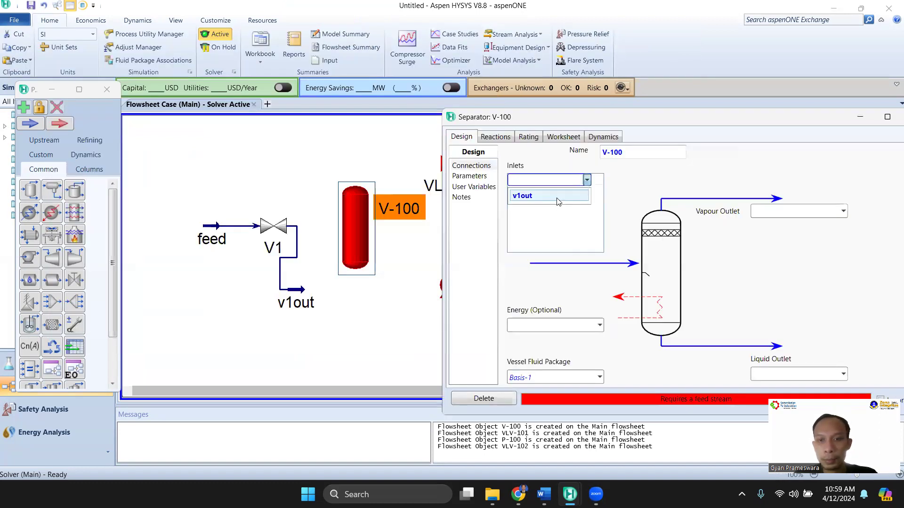
click(522, 196)
click(763, 212)
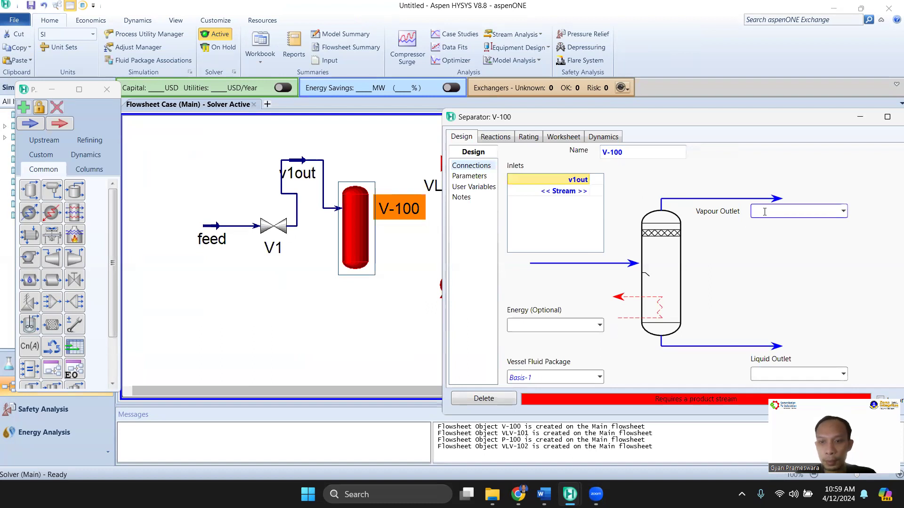
text(vap)
click(775, 375)
text(liq)
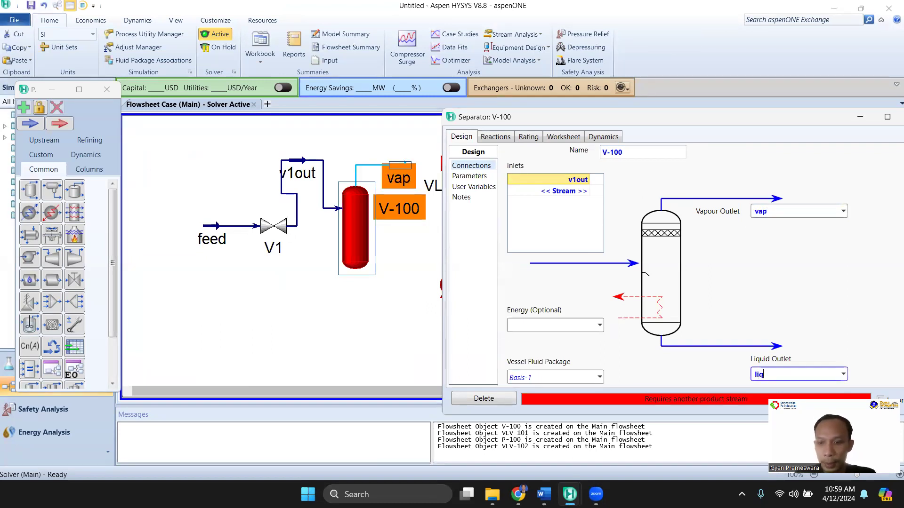
Accept liq as the separator's liquid outlet and consult the separator design table in the Word document
key(Return)
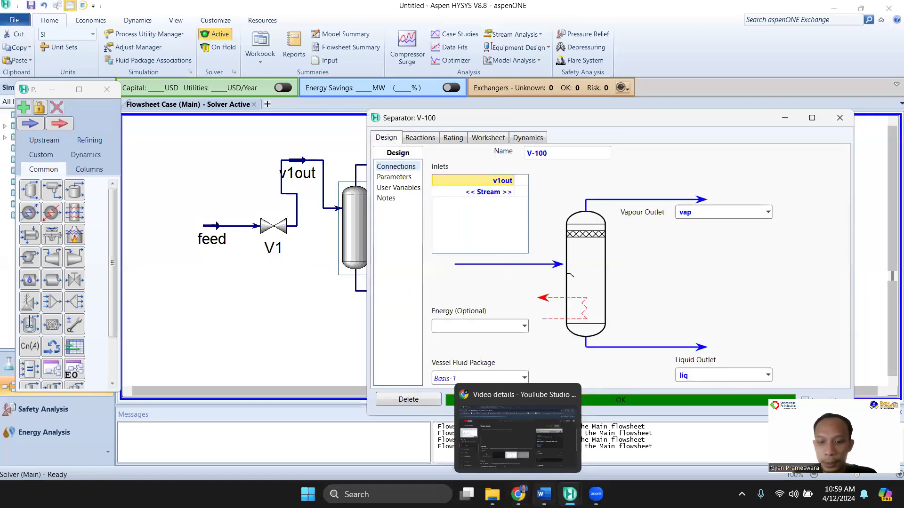
click(541, 494)
scroll(443, 263, down, 4)
scroll(448, 312, down, 3)
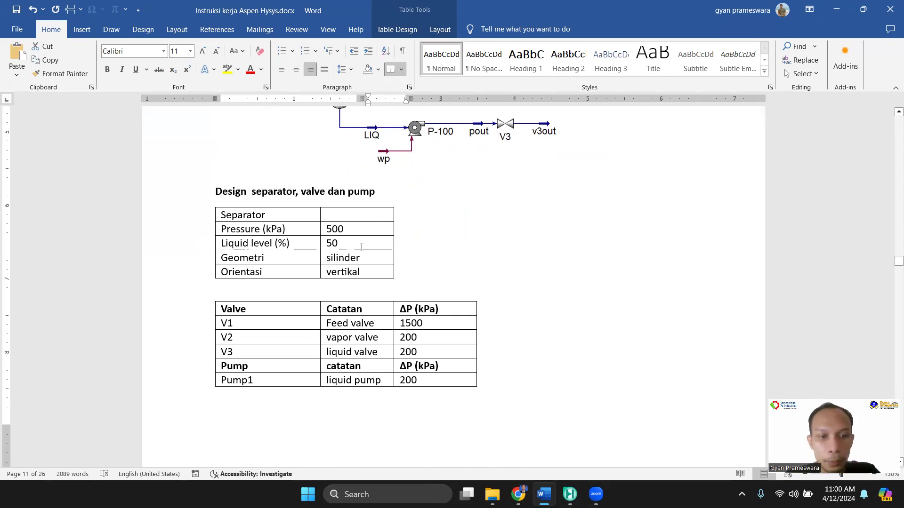
mouse_move(570, 494)
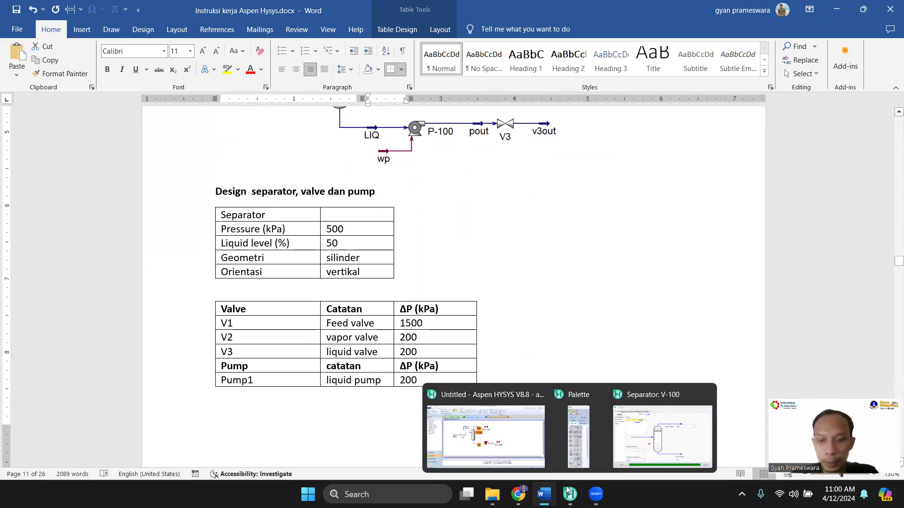
click(663, 434)
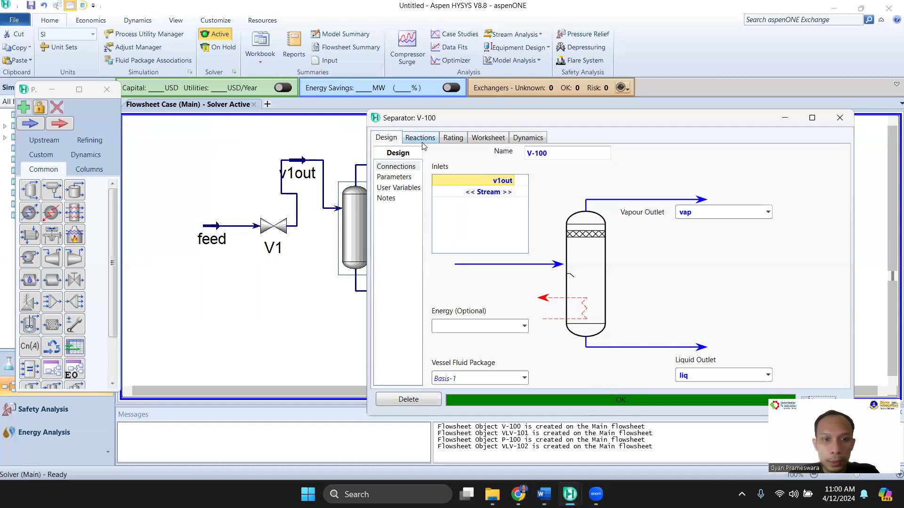
Set the separator's vapour outlet Delta P to 500 kPa, checking the value against the design table in Word
click(401, 178)
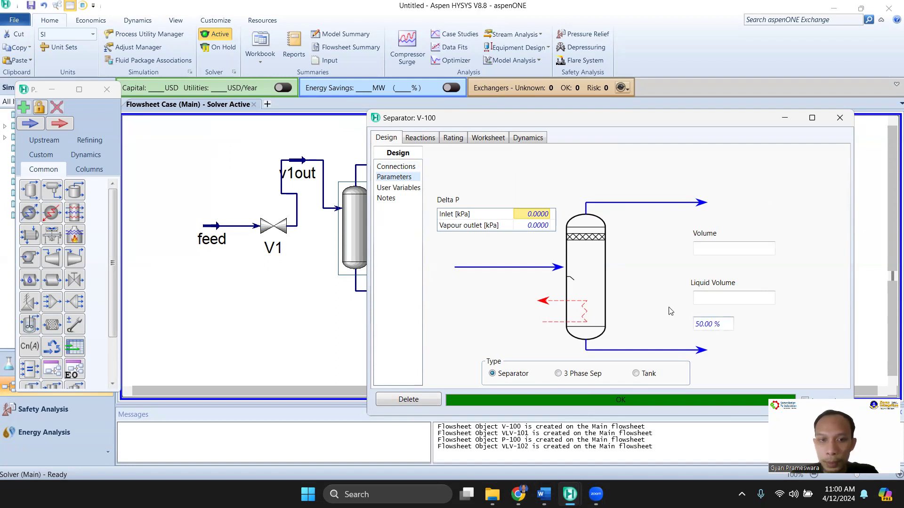
click(453, 137)
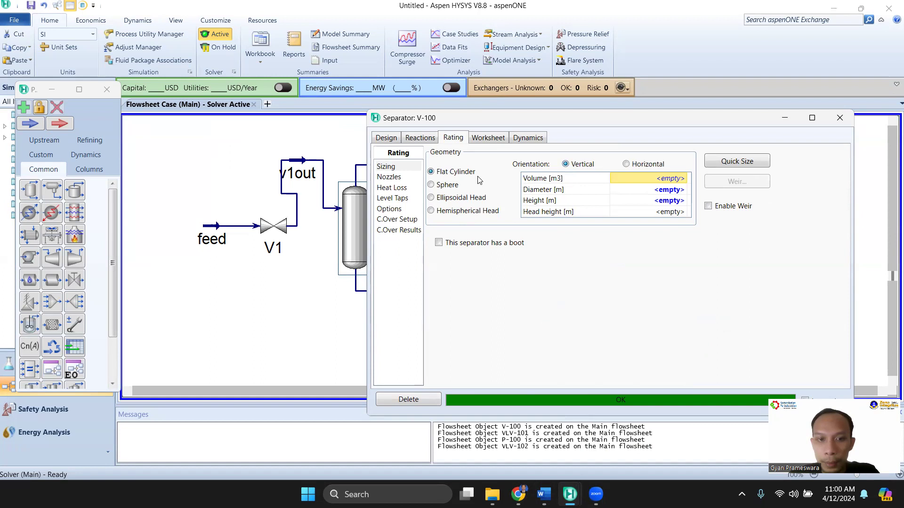
click(378, 140)
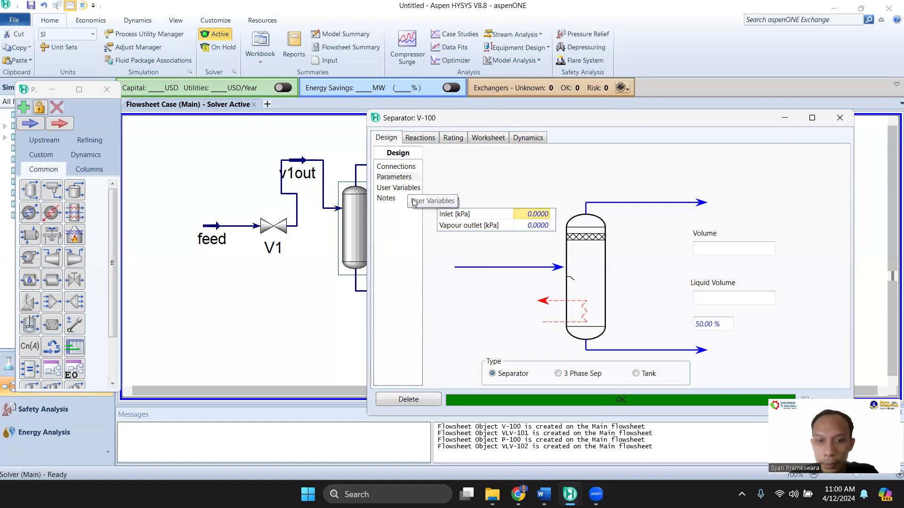
click(528, 226)
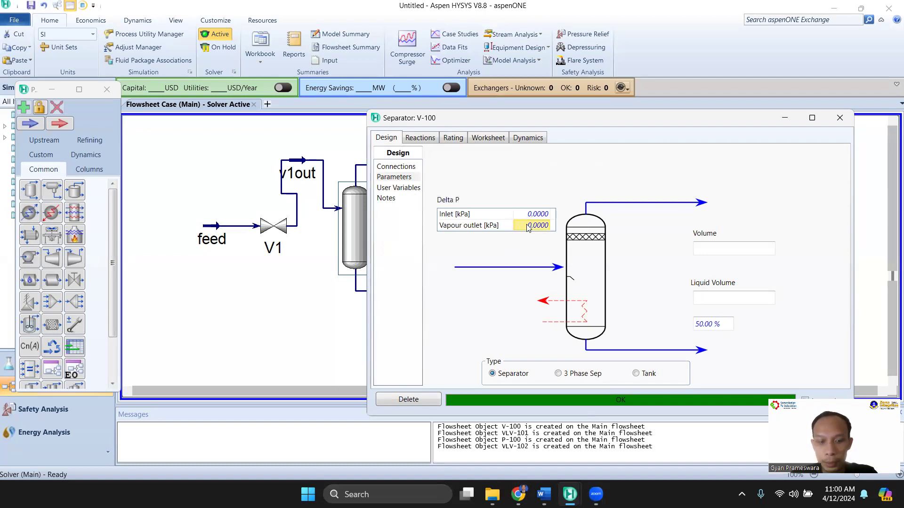
text(00)
key(Return)
mouse_move(540, 495)
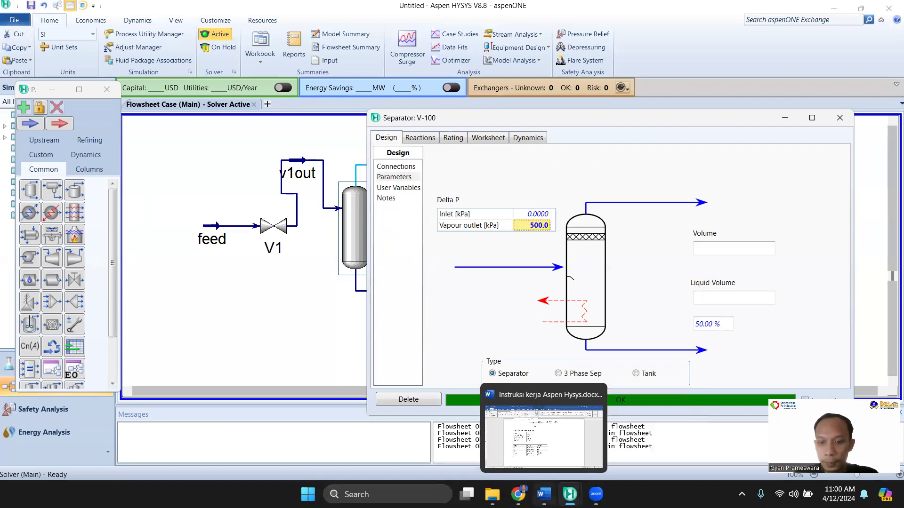
click(543, 438)
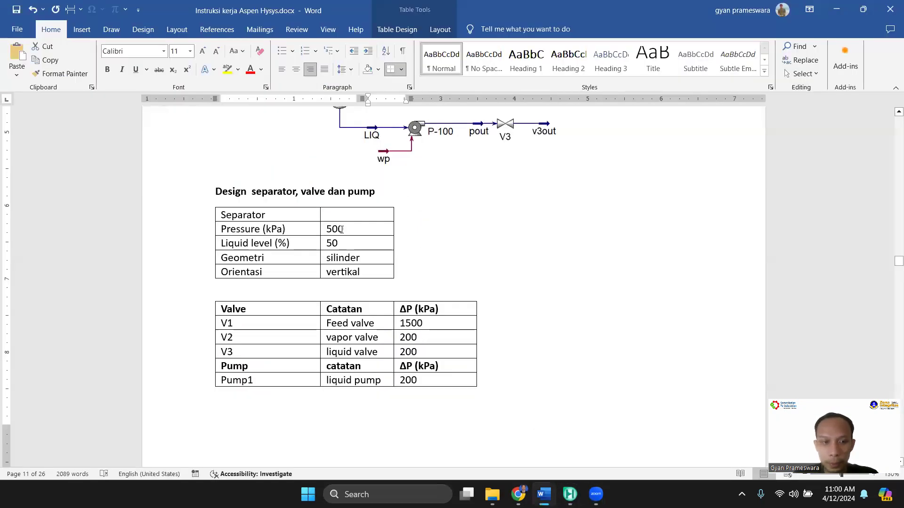
mouse_move(570, 494)
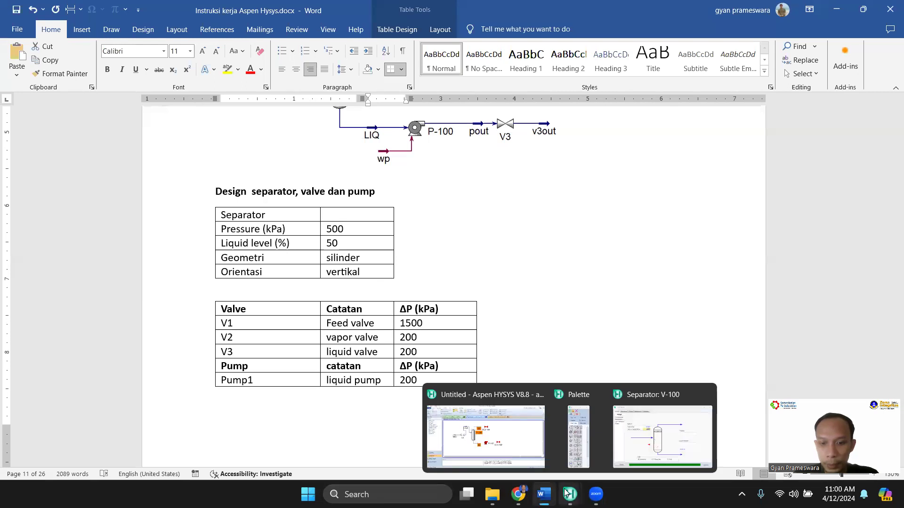
click(668, 438)
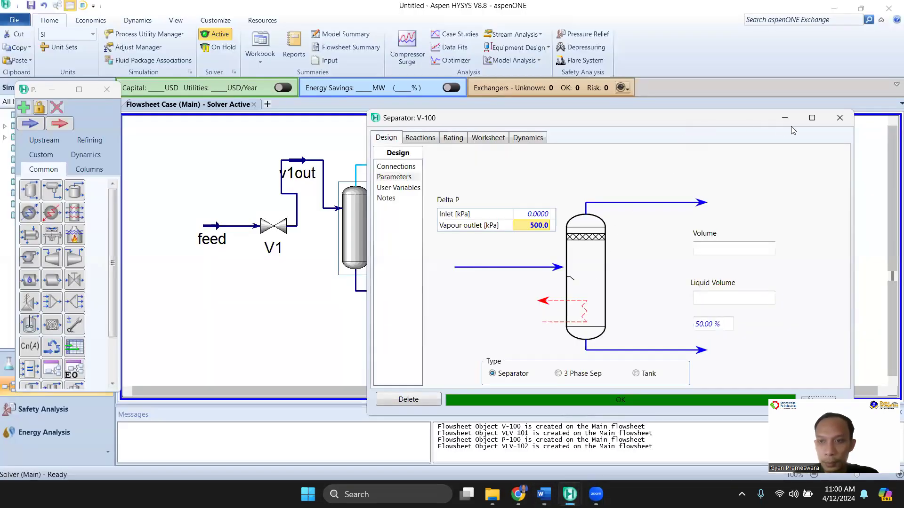
click(840, 118)
Move valve V1 on the flowsheet so that it lines up with the separator's inlet
drag(267, 231, 255, 214)
click(281, 266)
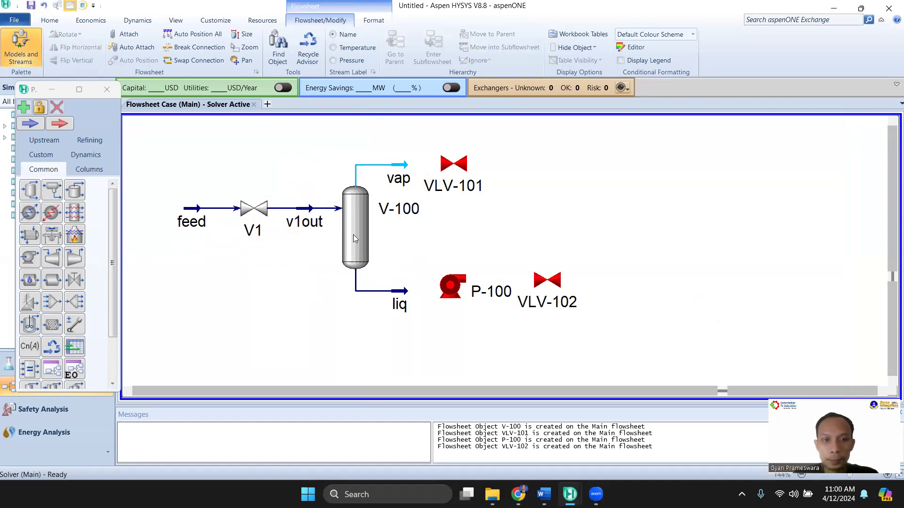
Examine the conditions of v1out, liq and vap in the separator's worksheet and compare the setup with the Word document
mouse_move(404, 190)
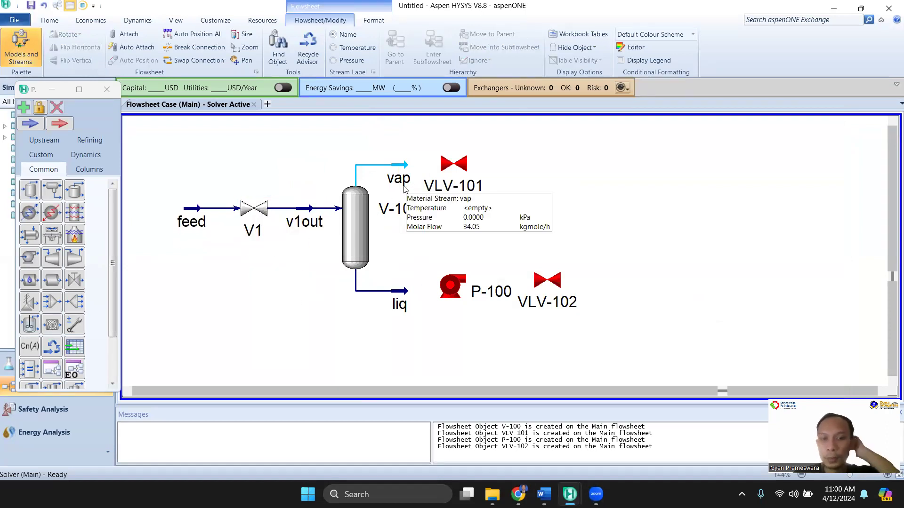
double_click(360, 207)
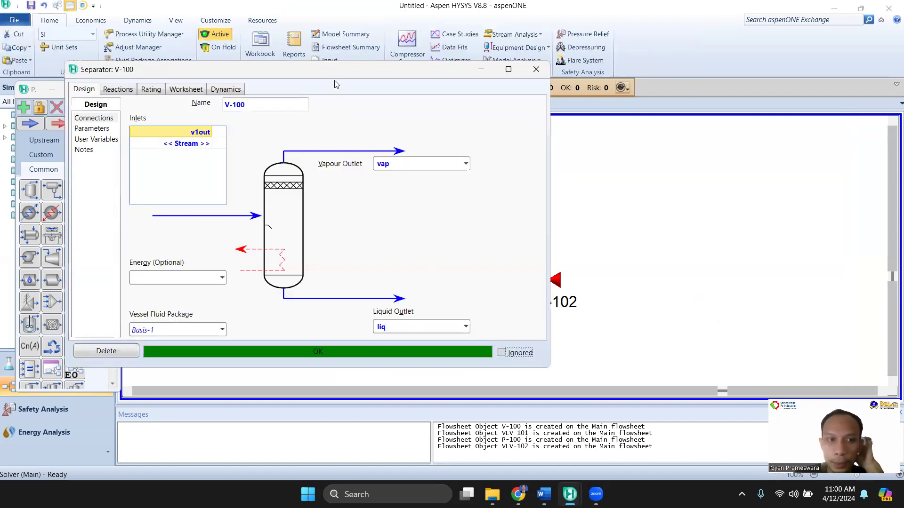
drag(336, 79, 656, 95)
click(504, 105)
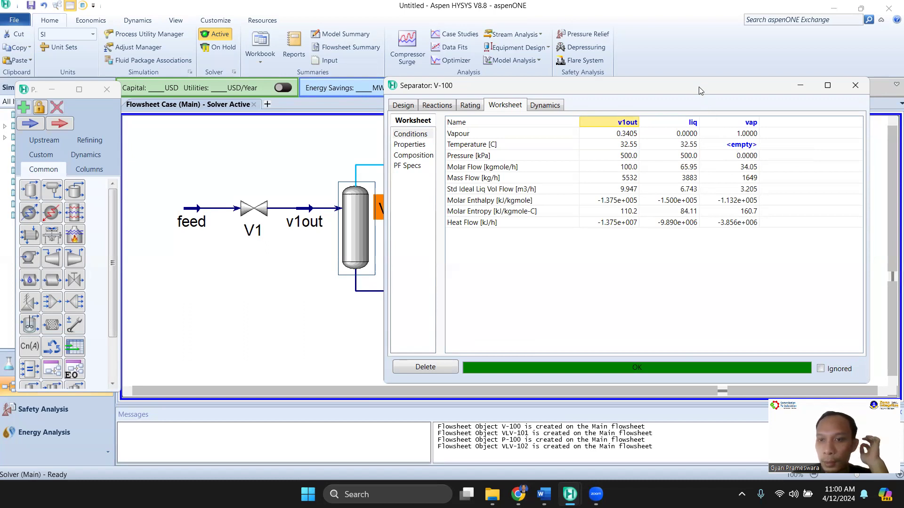
drag(699, 86, 691, 102)
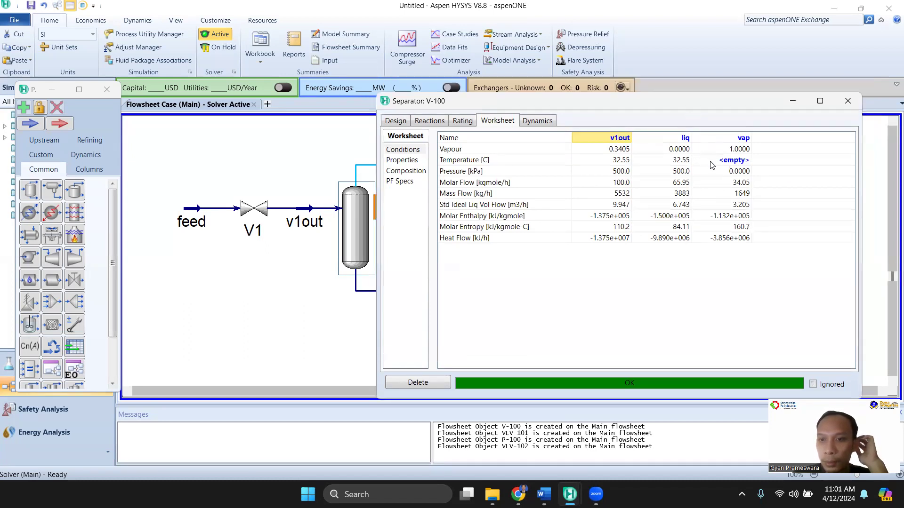
mouse_move(572, 488)
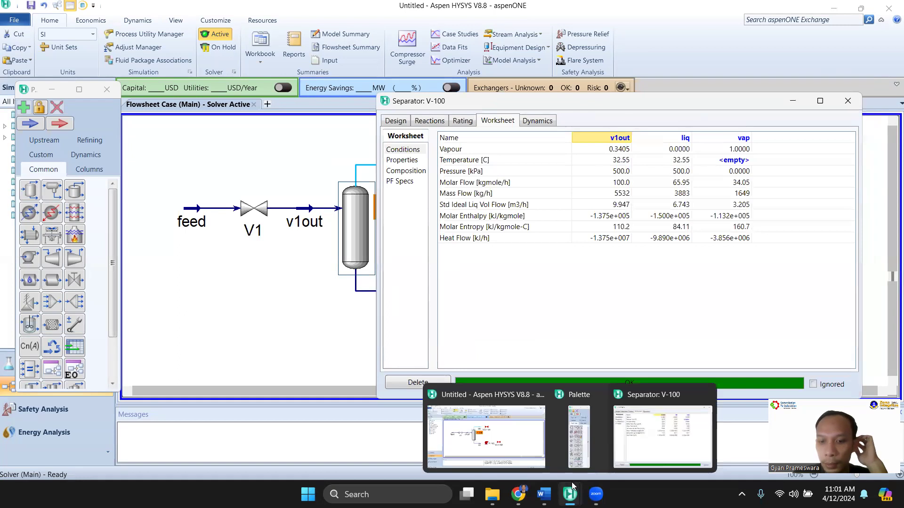
click(543, 493)
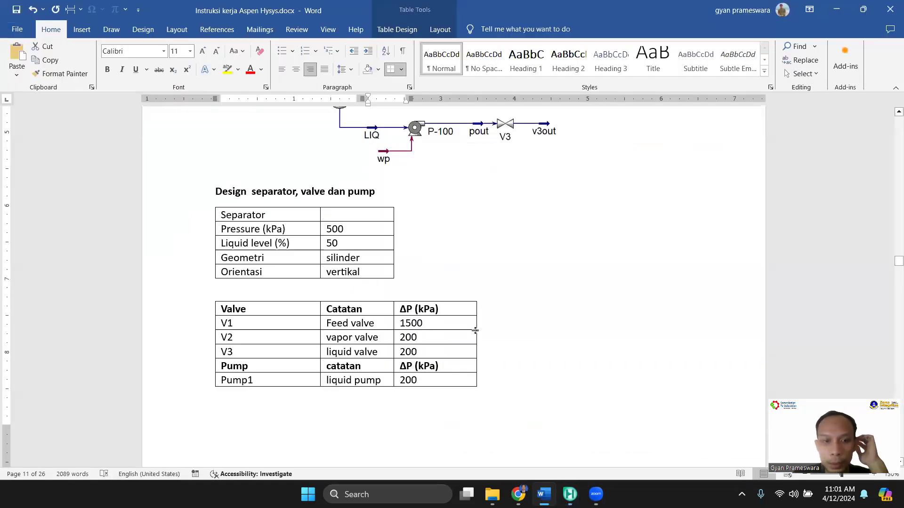
scroll(475, 331, up, 8)
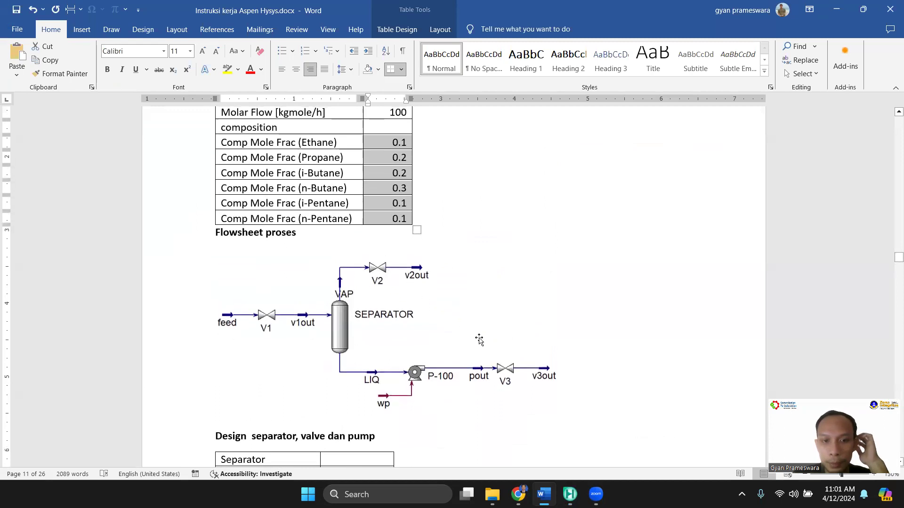
mouse_move(569, 493)
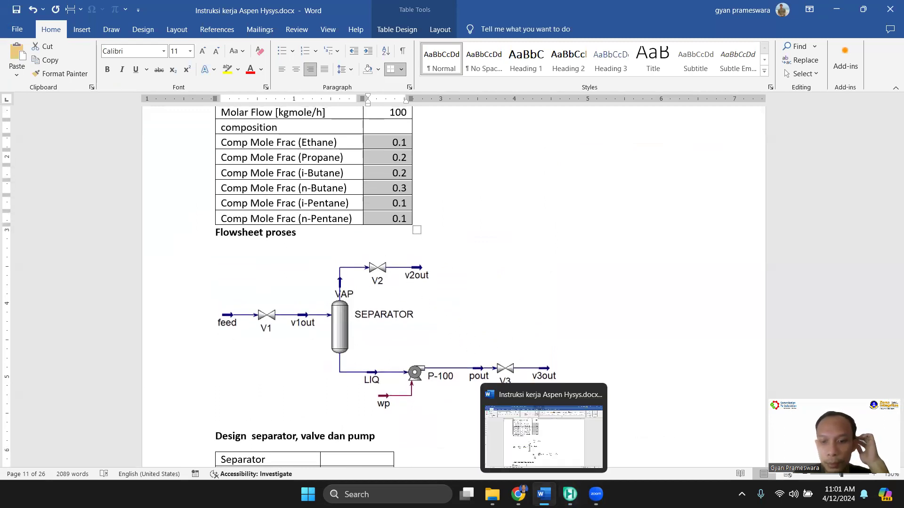
click(627, 455)
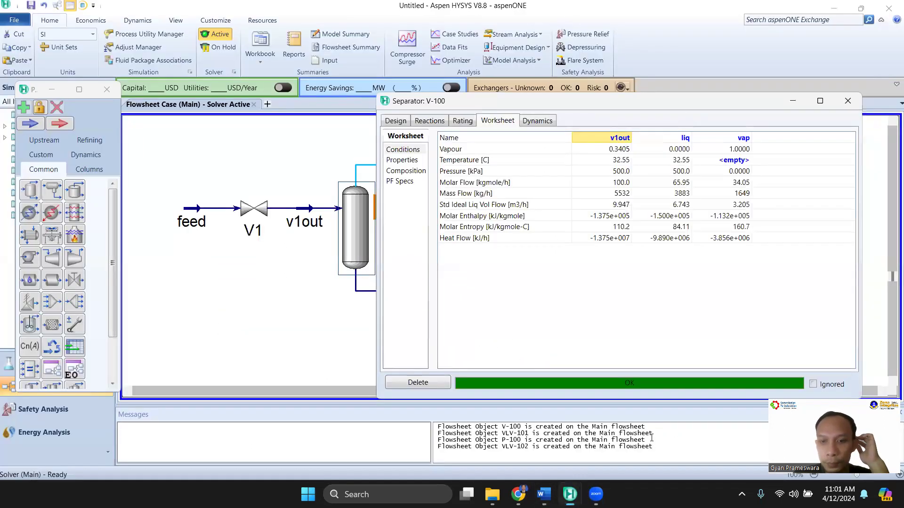
click(848, 101)
Rename valve VLV-101 as V2 and connect it with inlet vap and outlet v2out
double_click(455, 166)
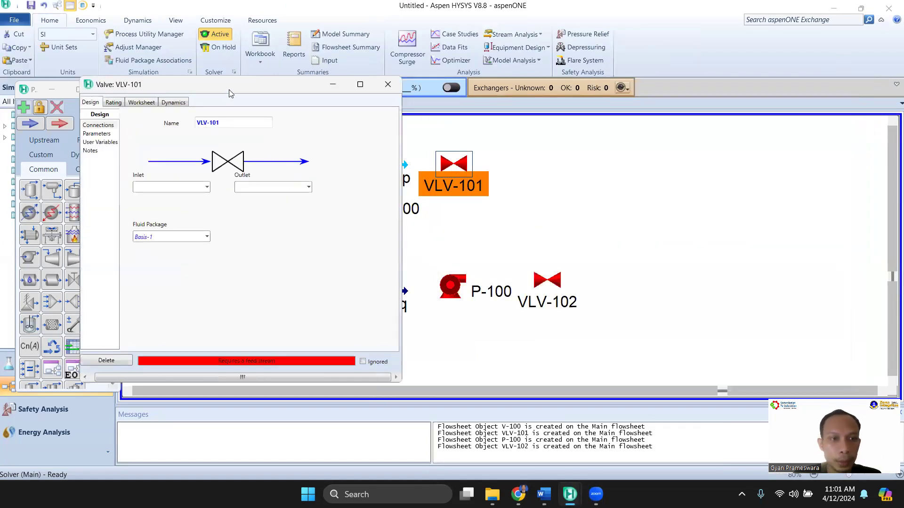
drag(254, 93, 584, 86)
click(426, 127)
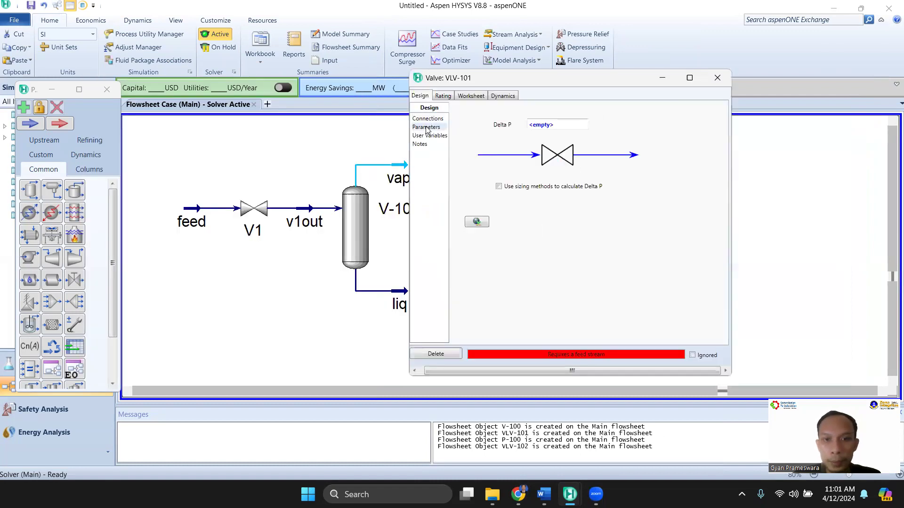
click(464, 97)
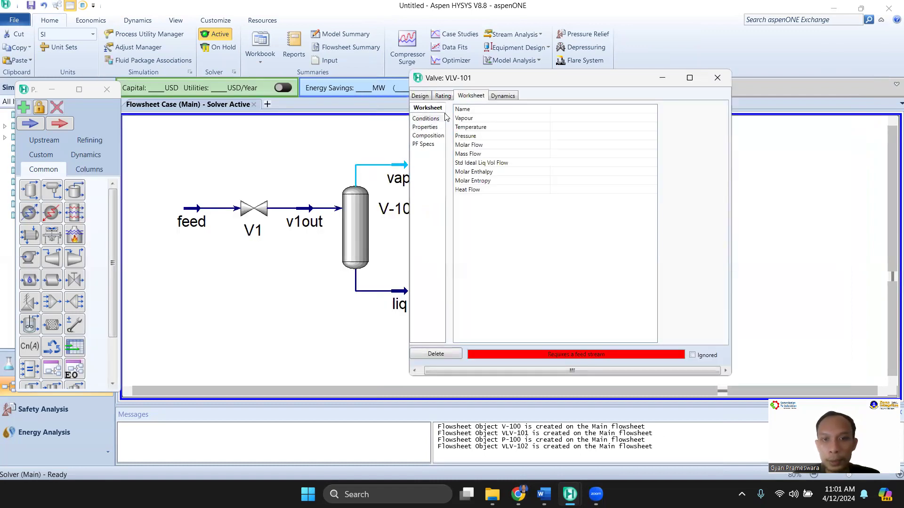
click(424, 97)
click(436, 119)
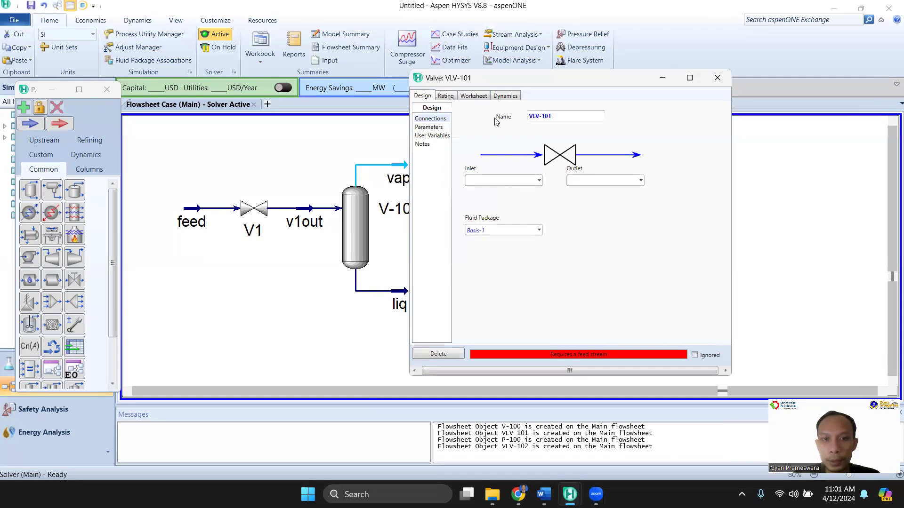
click(554, 116)
text(V2)
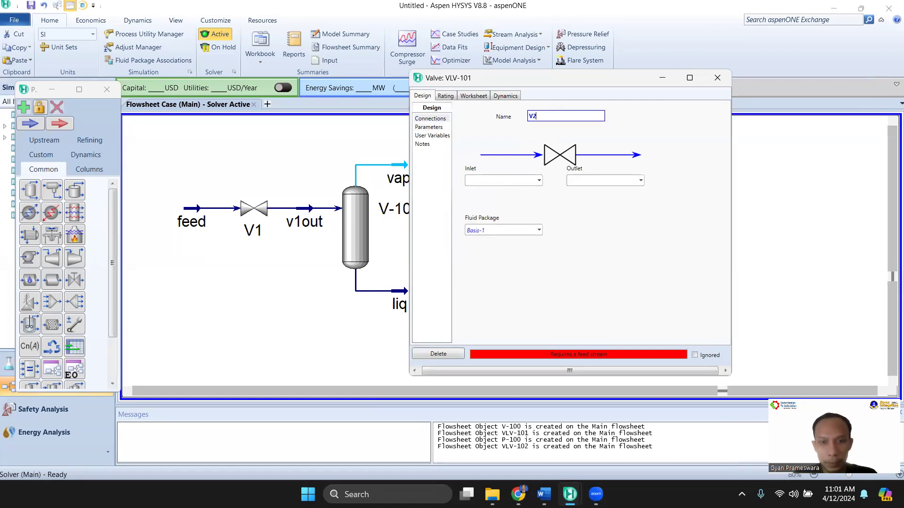
click(539, 181)
click(524, 200)
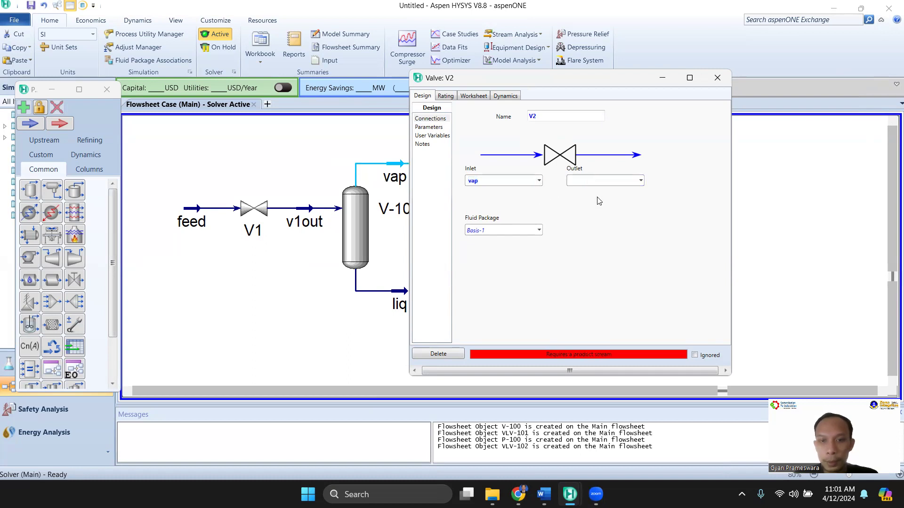
key(Return)
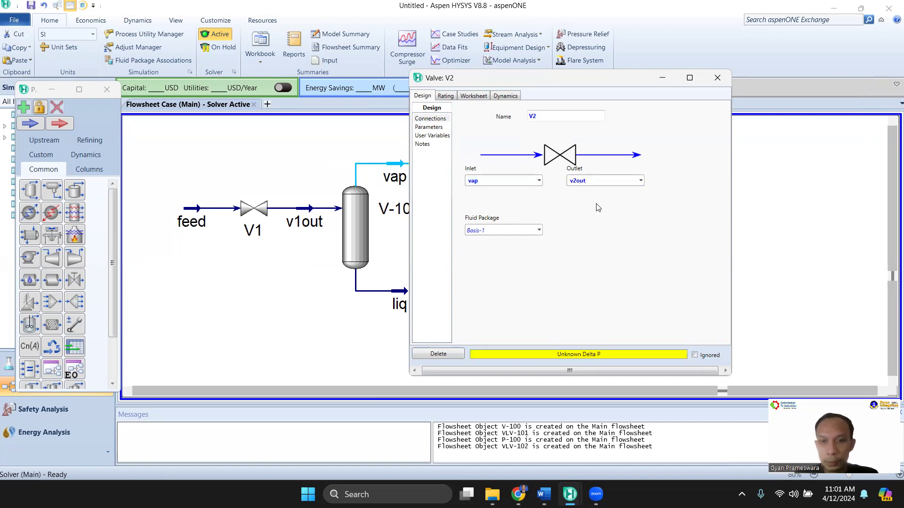
Set valve V2's Delta P to 200 kPa, taken from the valve table in the Word document, and leave its properties
click(429, 127)
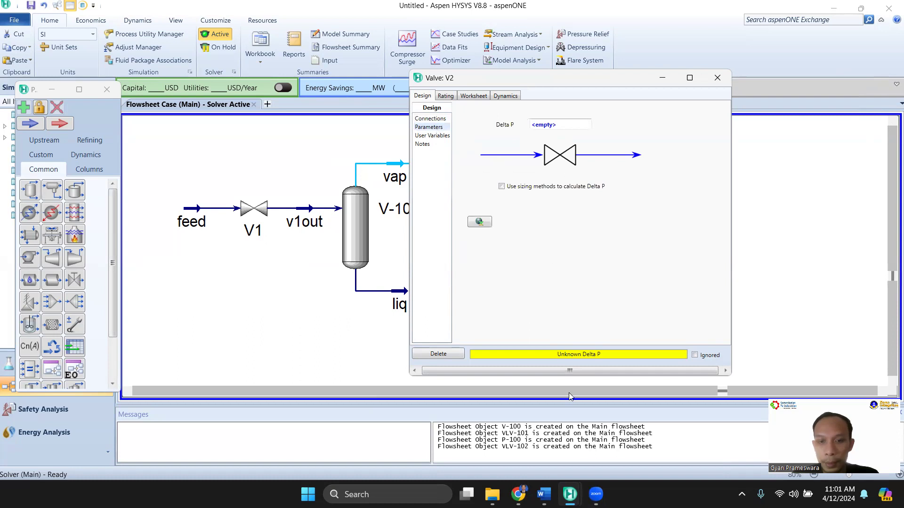
click(542, 494)
scroll(258, 336, down, 5)
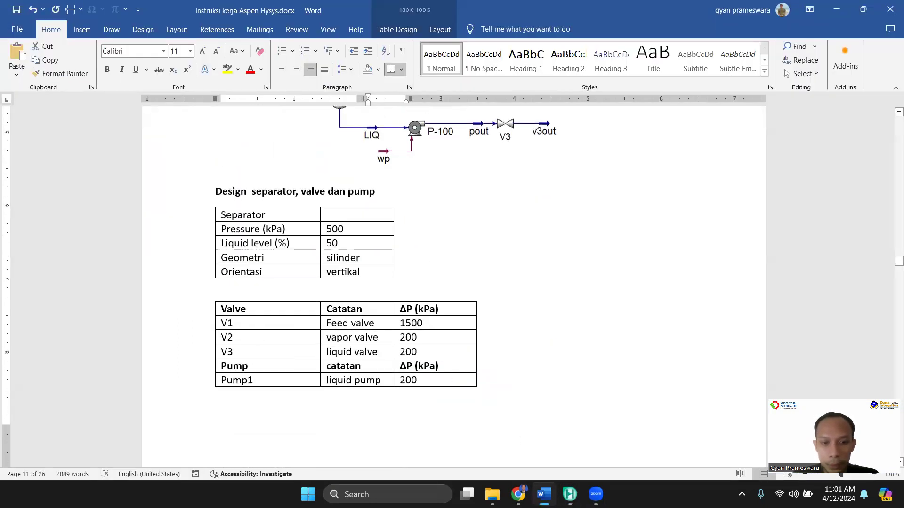
mouse_move(570, 494)
click(584, 434)
text(2)
key(Return)
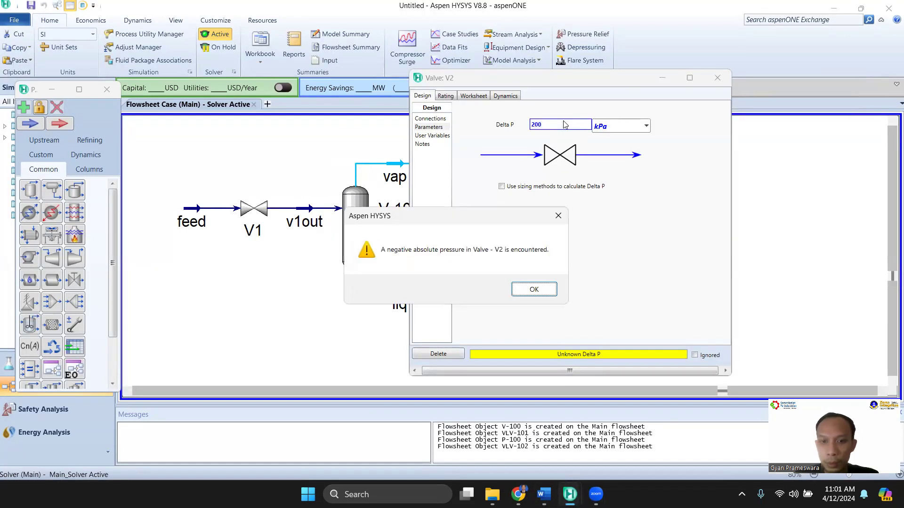
key(Return)
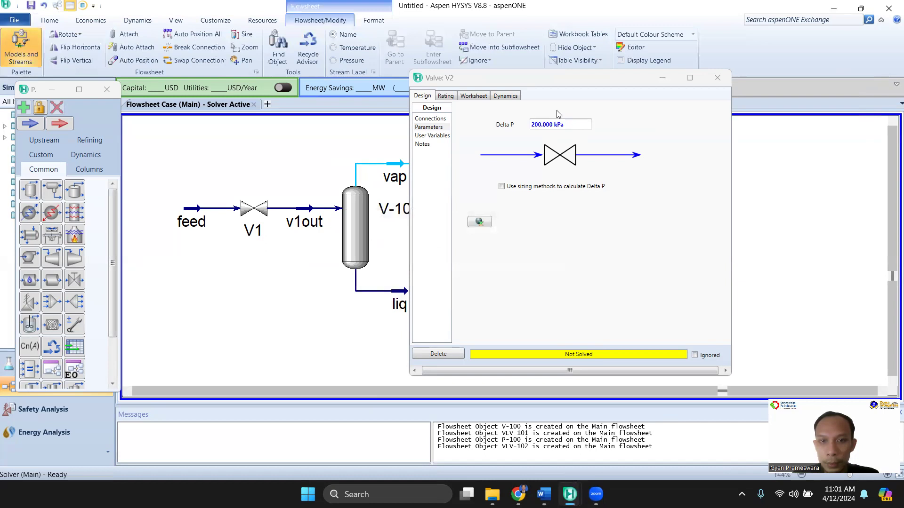
click(718, 78)
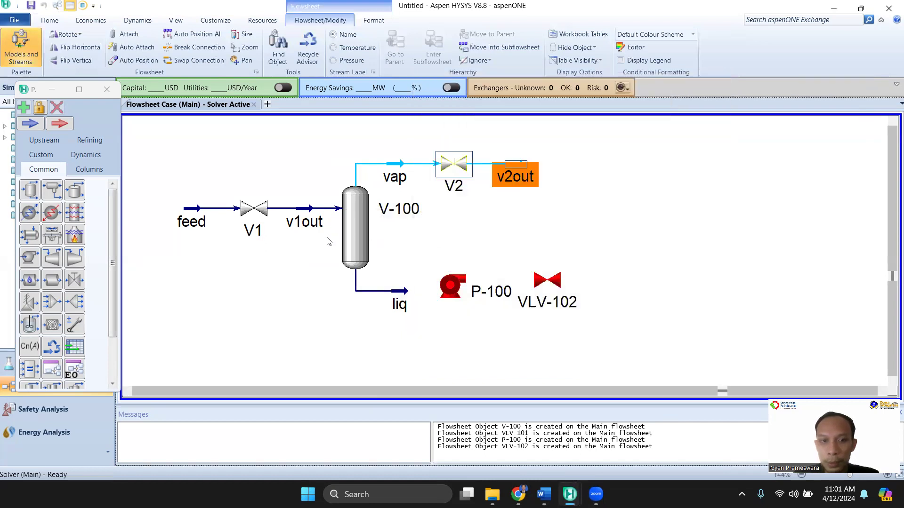
Set separator V-100's vapour outlet Delta P to 0 kPa and recheck its Delta P parameters
double_click(354, 225)
click(114, 121)
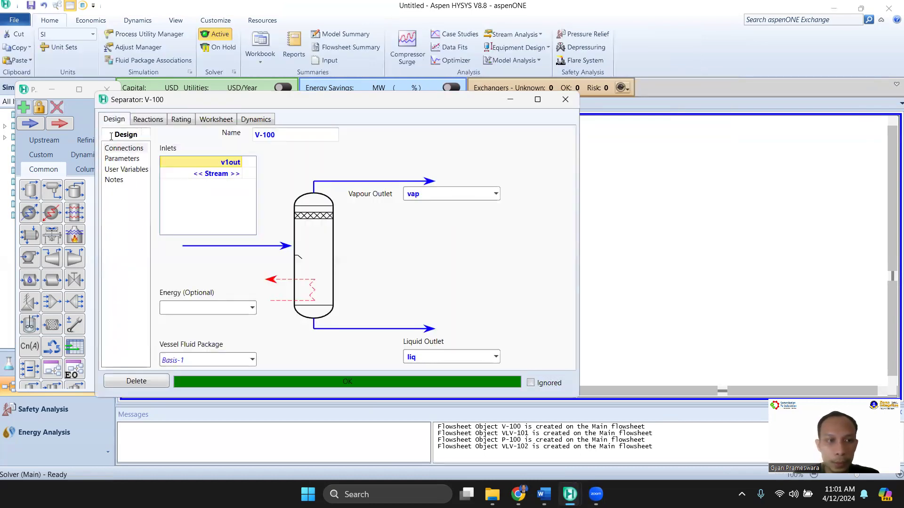
click(121, 159)
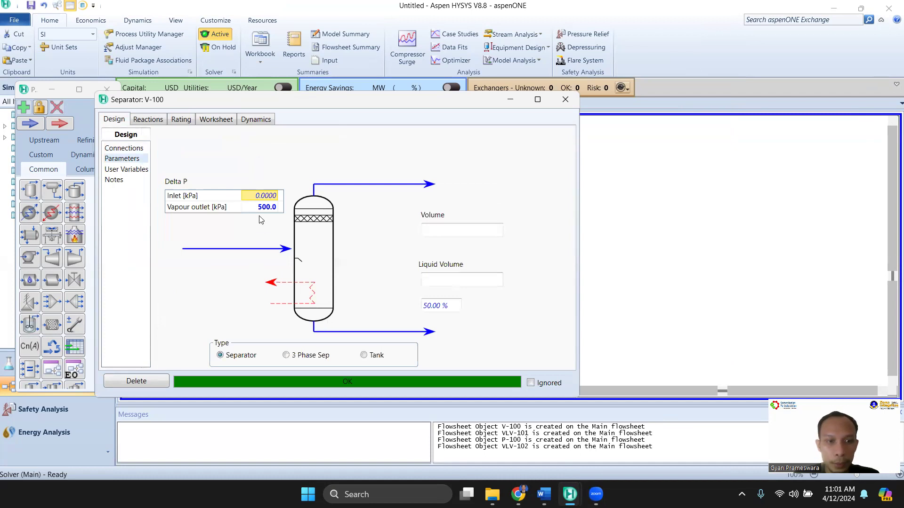
key(Delete)
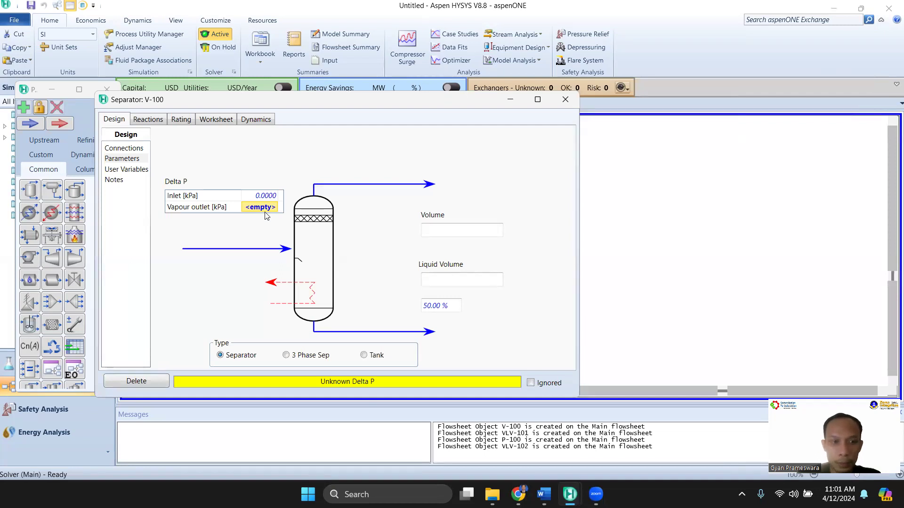
text(0)
key(Return)
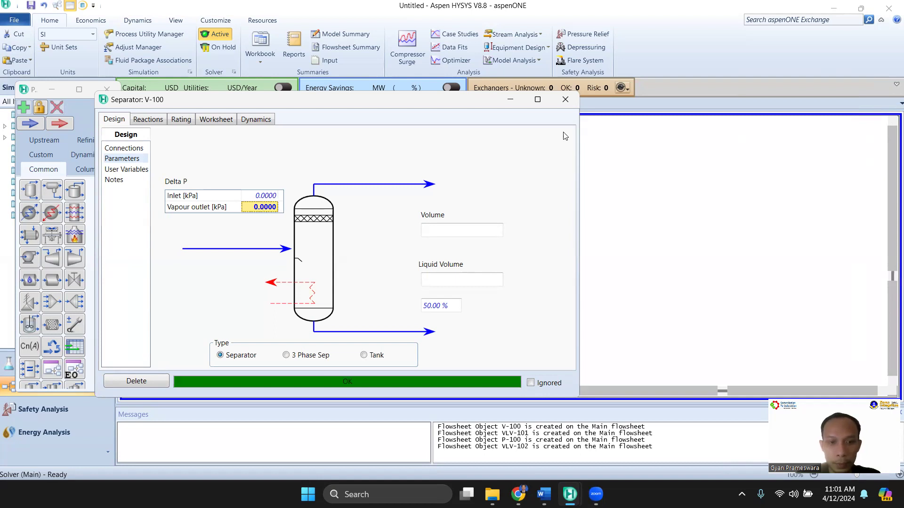
click(565, 99)
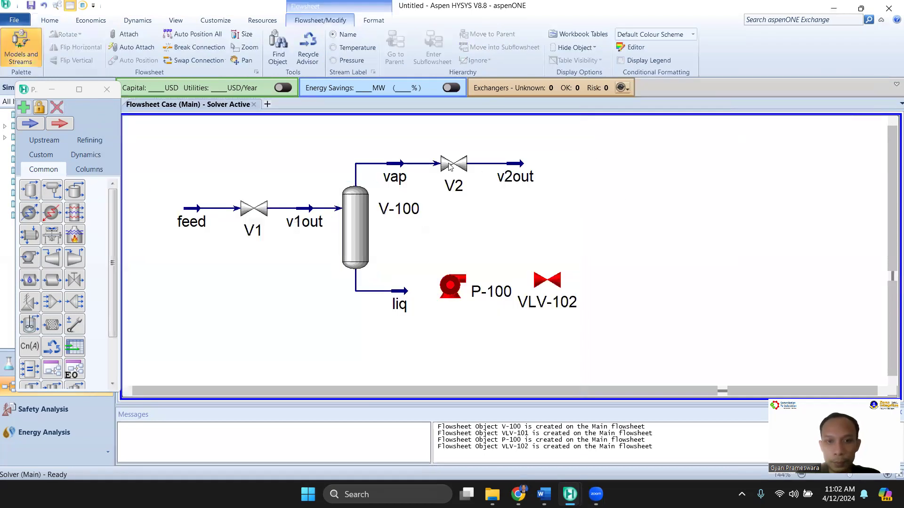
mouse_move(364, 214)
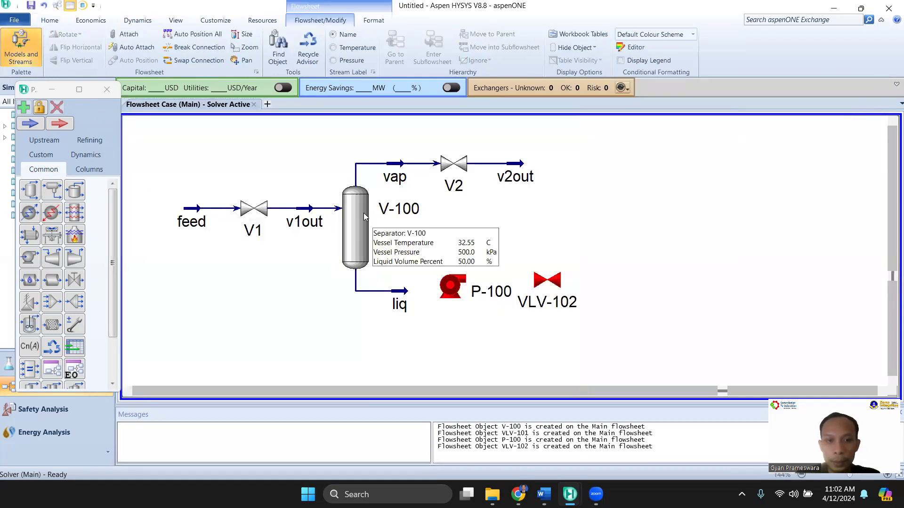
double_click(355, 236)
click(141, 174)
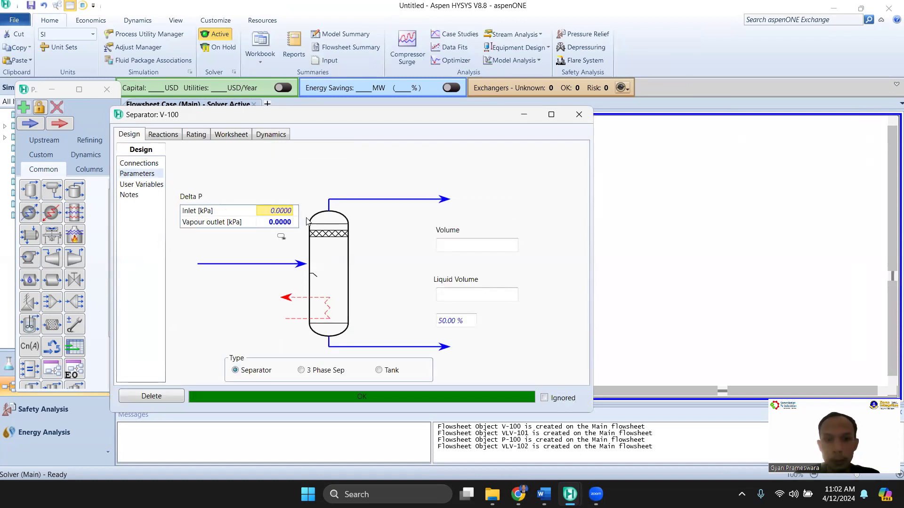
click(579, 115)
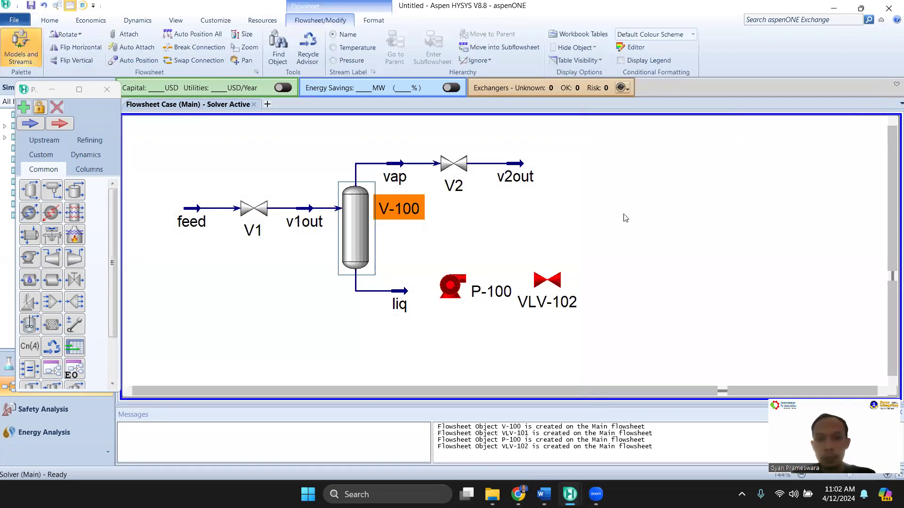
Examine valve V2's Delta P and the conditions and compositions of vap and v2out in its worksheet
double_click(463, 168)
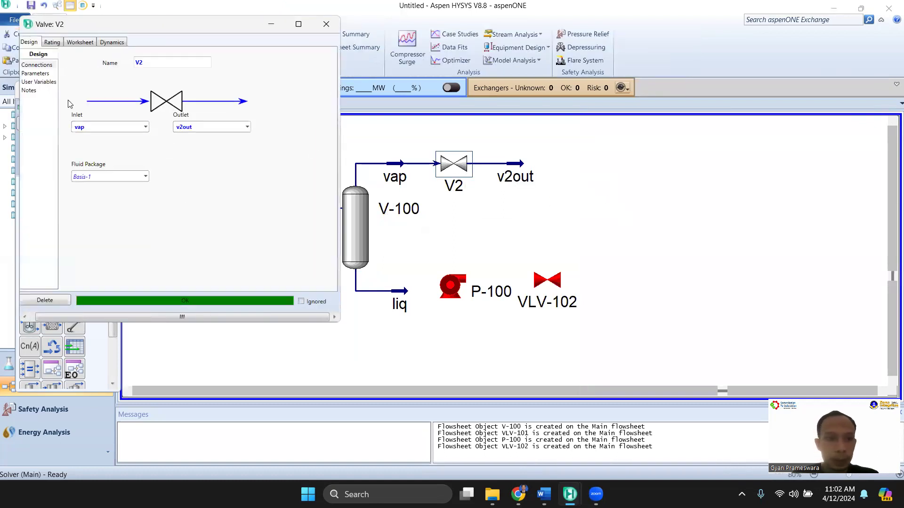
click(43, 73)
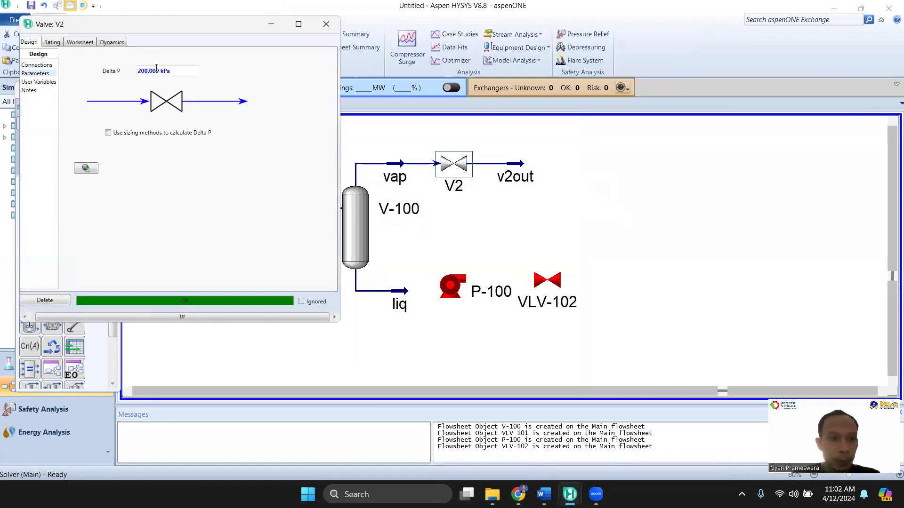
click(75, 44)
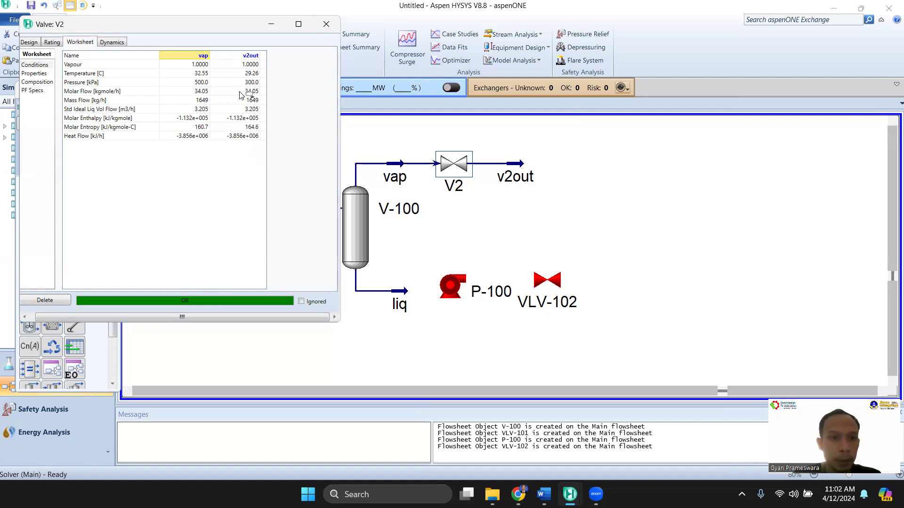
click(47, 82)
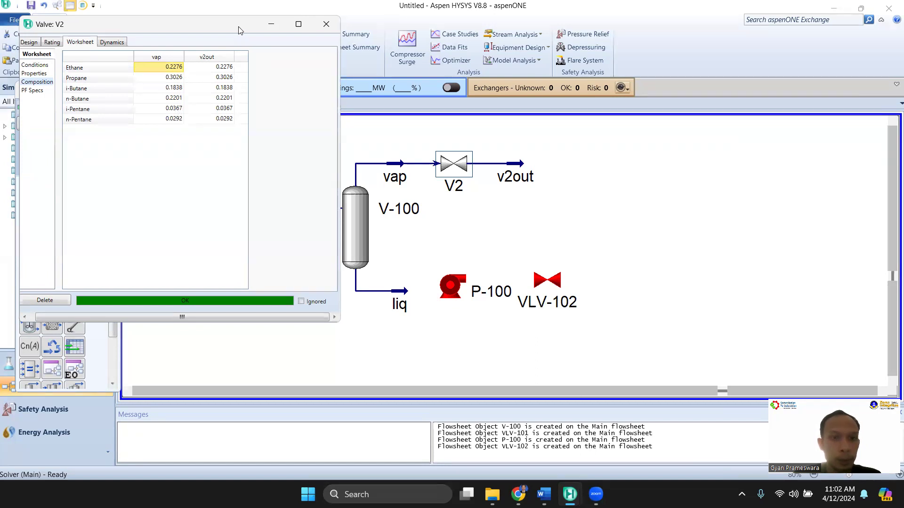
drag(240, 31, 260, 59)
click(346, 52)
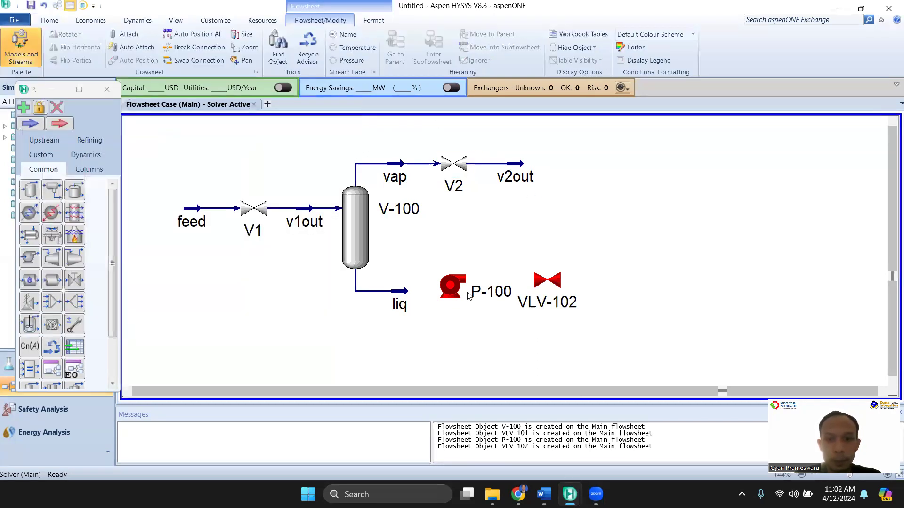
Connect pump P-100 with inlet liq, outlet p1out and energy stream qpump
double_click(451, 286)
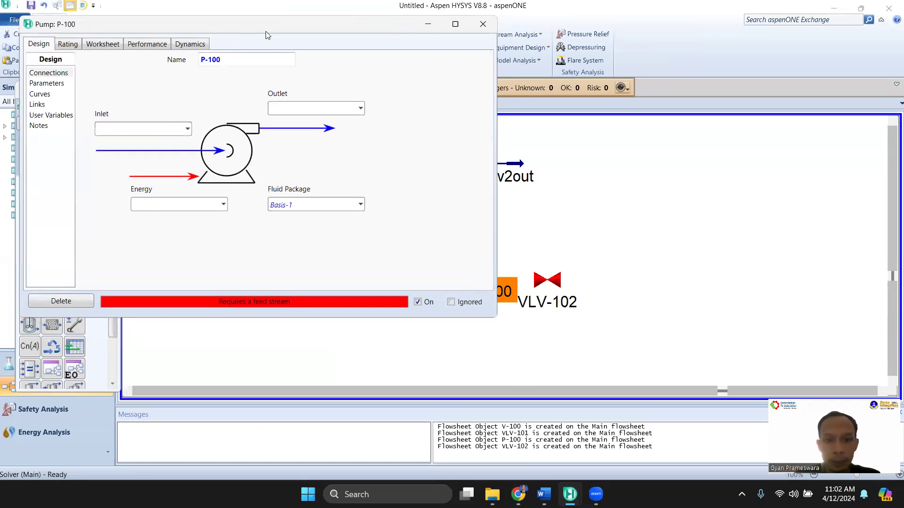
drag(265, 31, 743, 84)
click(667, 184)
click(665, 184)
click(612, 197)
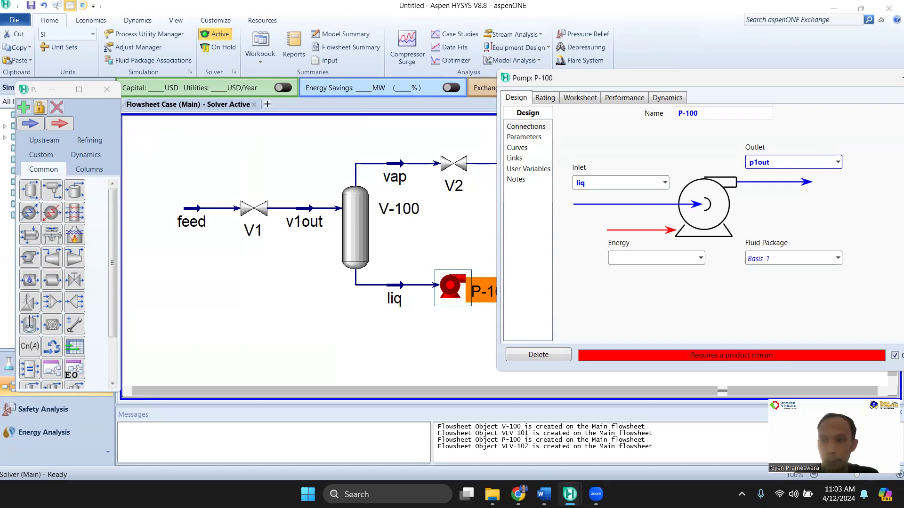
click(693, 258)
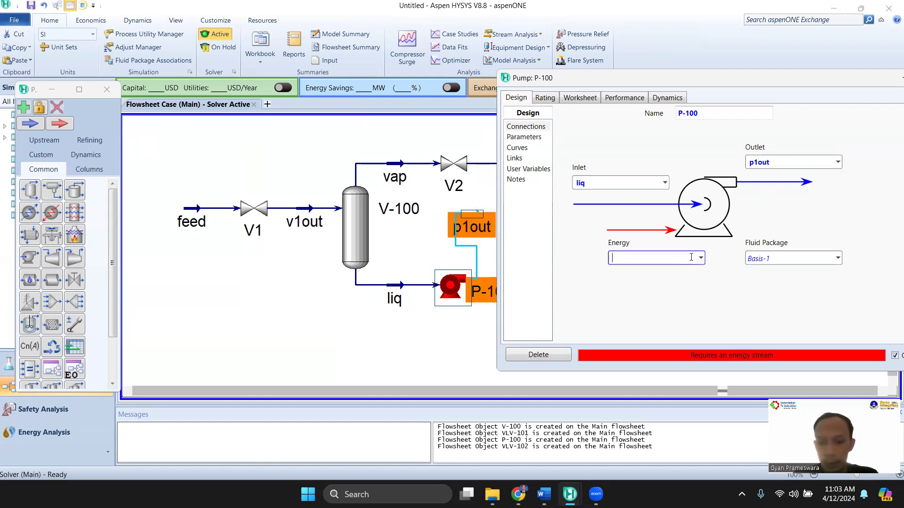
text(qpum)
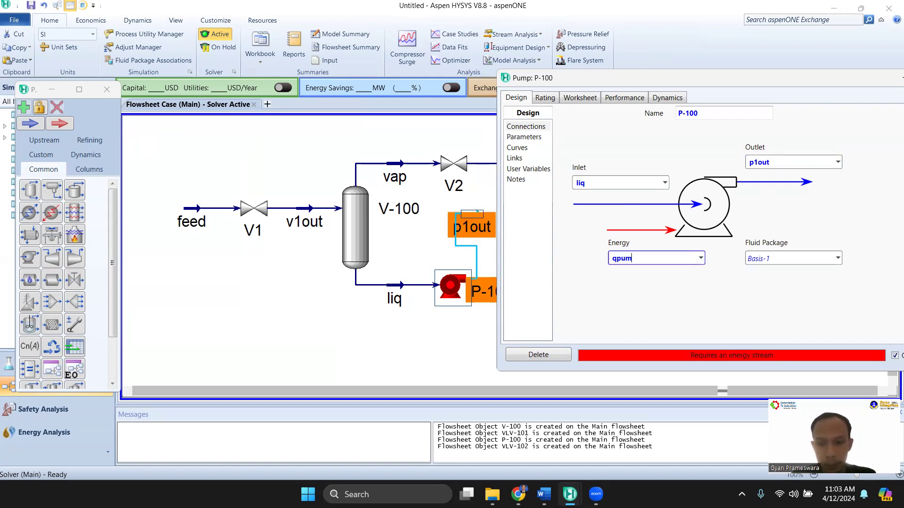
text(p)
key(Return)
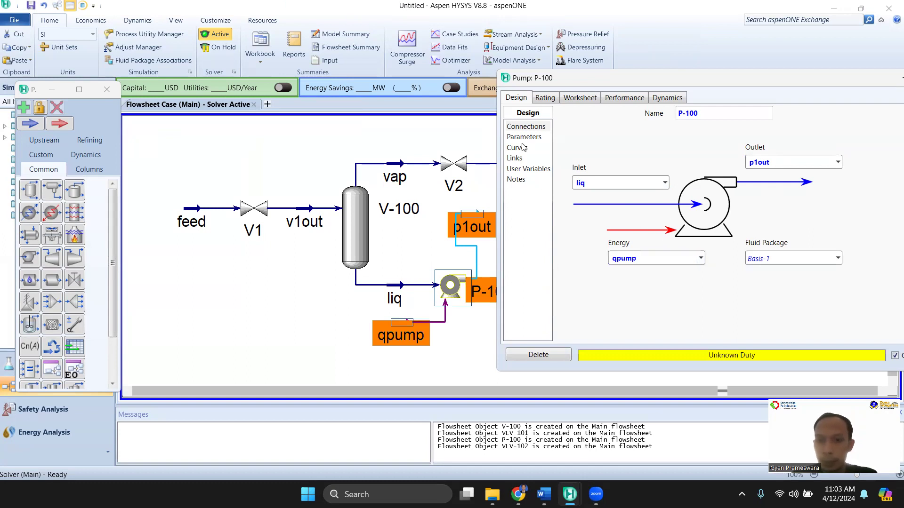
Set pump P-100's Delta P to 200 kPa, taken from the pump table in the Word document, and leave its properties
click(523, 137)
mouse_move(543, 494)
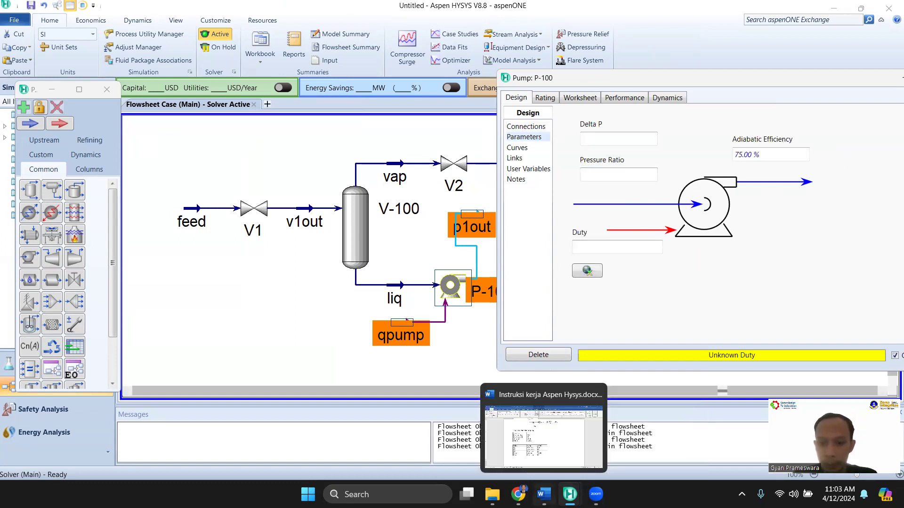
click(544, 436)
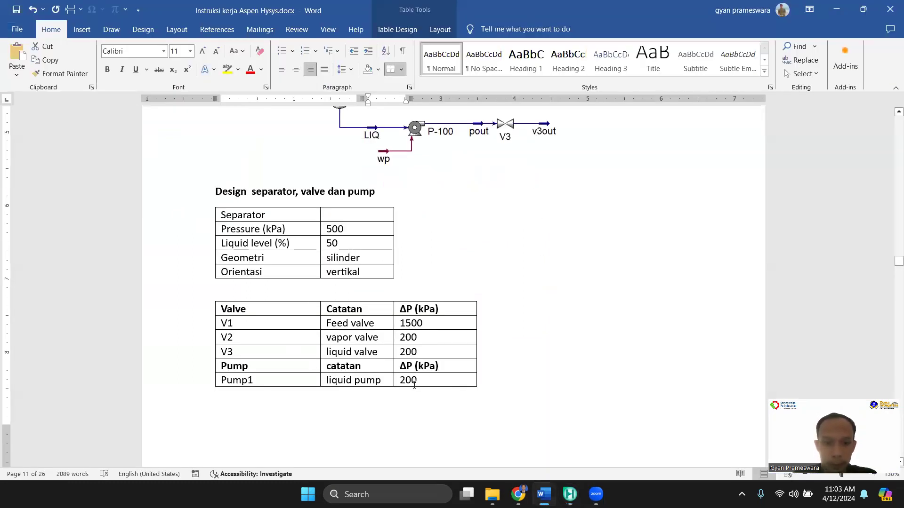
mouse_move(542, 492)
mouse_move(569, 494)
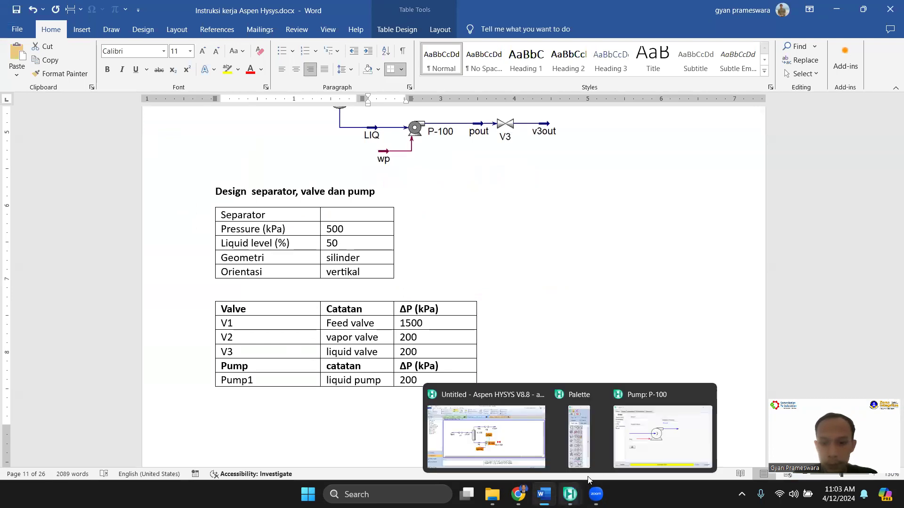
click(678, 438)
click(606, 137)
text(200)
key(Return)
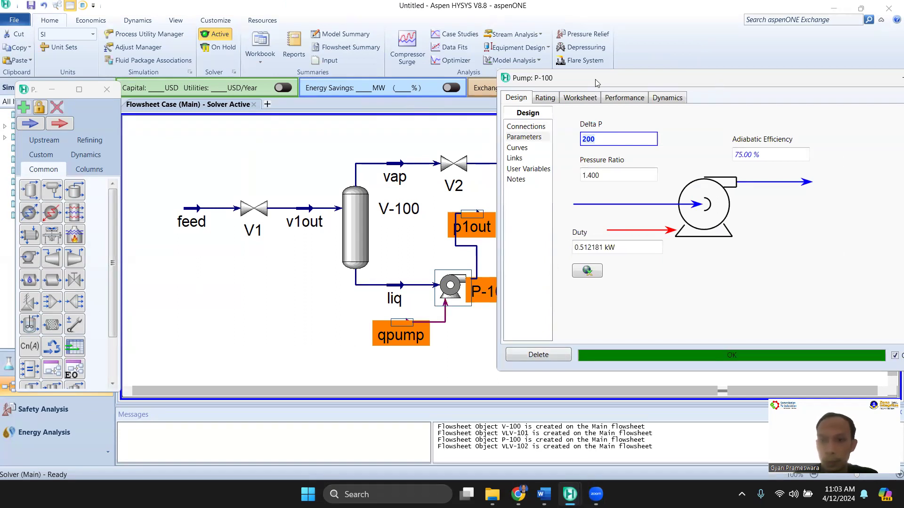
drag(597, 83, 337, 99)
click(693, 106)
click(698, 274)
Move valve VLV-102 farther away from the pump on the flowsheet and rename it V3
mouse_move(548, 286)
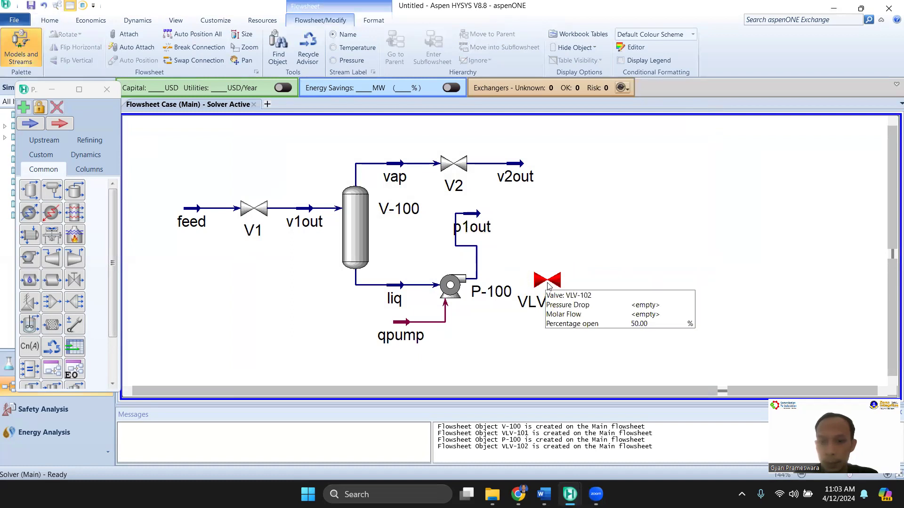
drag(549, 286, 595, 288)
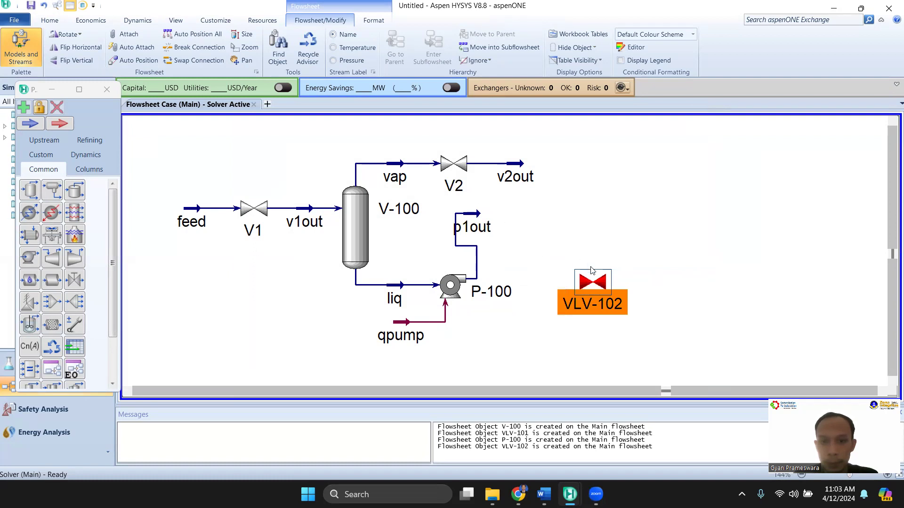
double_click(594, 283)
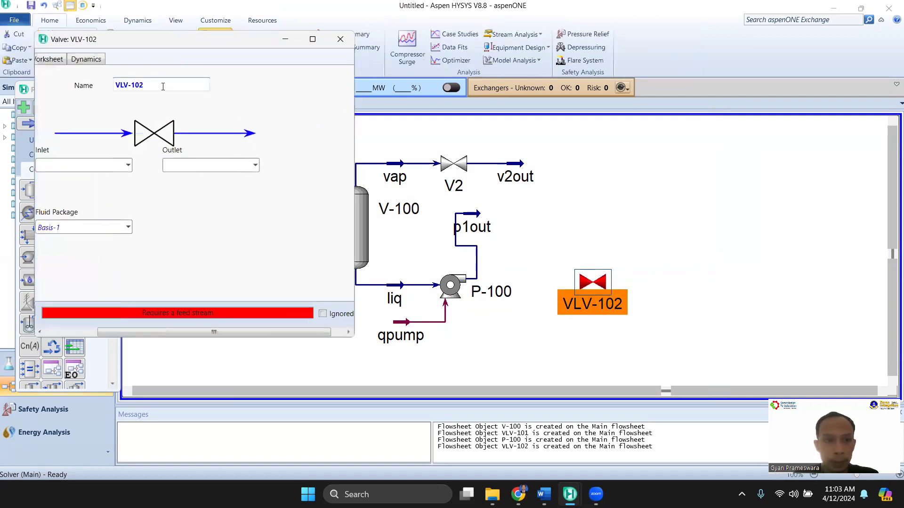
text(V3)
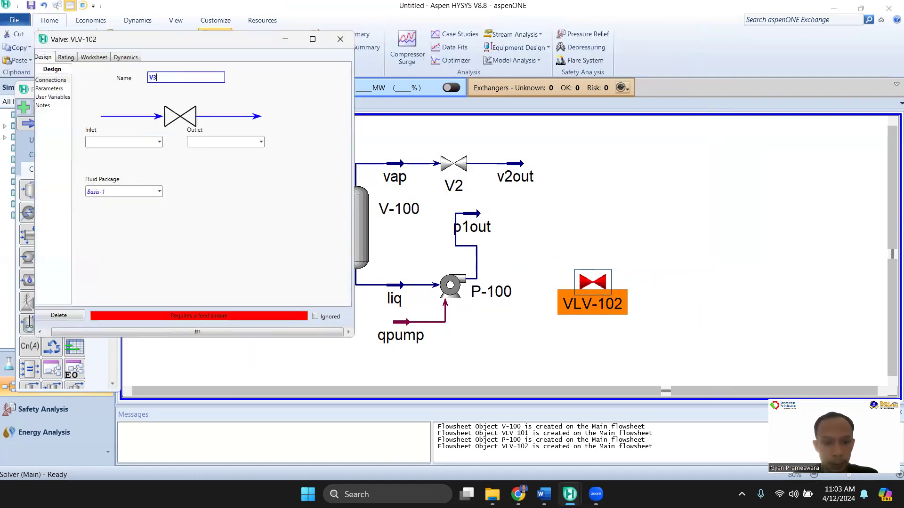
key(Return)
Connect valve V3 with inlet p1out and outlet V3out
click(160, 142)
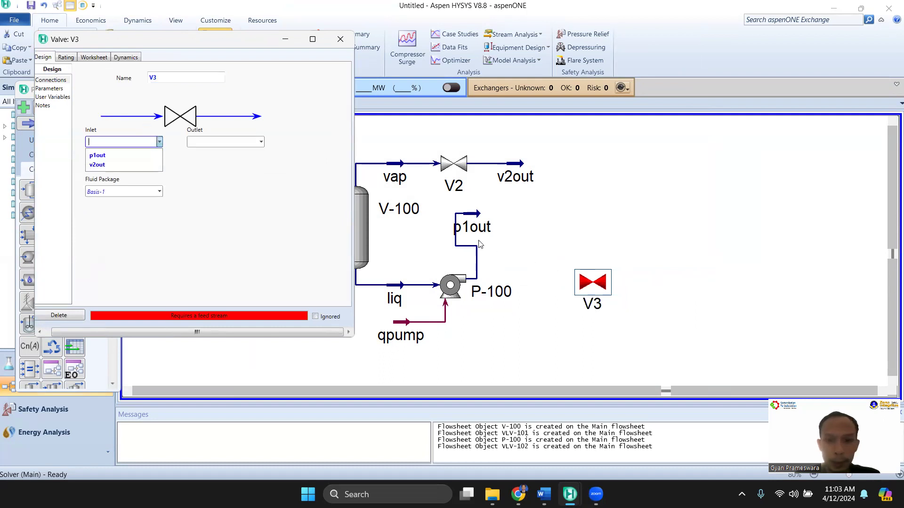
click(113, 155)
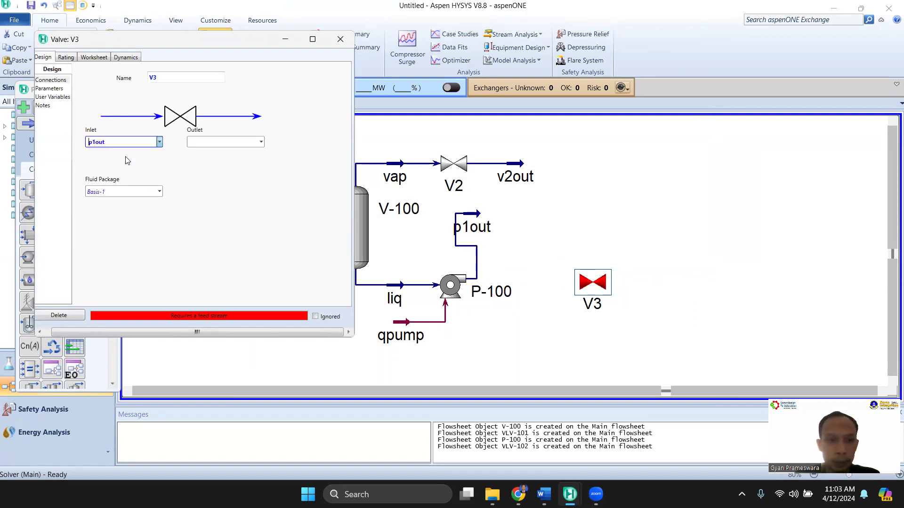
click(212, 142)
text(V3out)
key(Return)
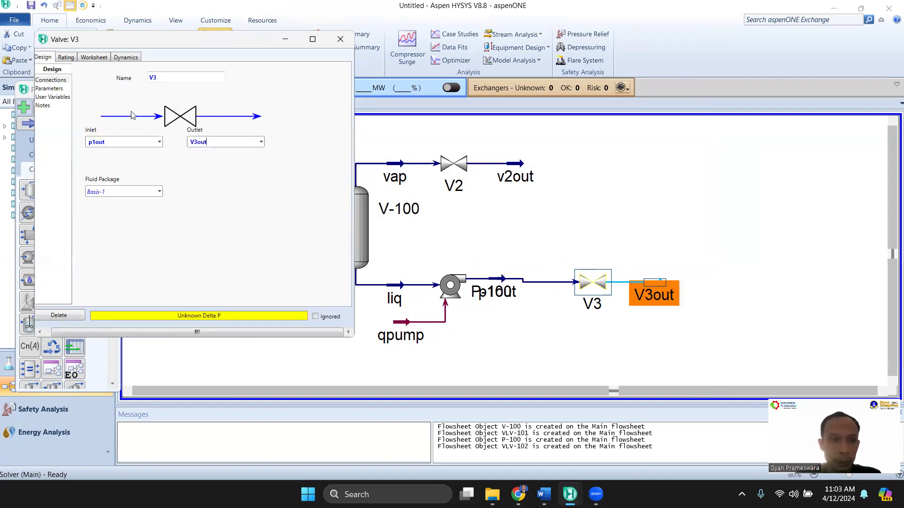
Set valve V3's Delta P to 200 kPa, as listed for the liquid valve in the Word document, and leave its properties
click(52, 80)
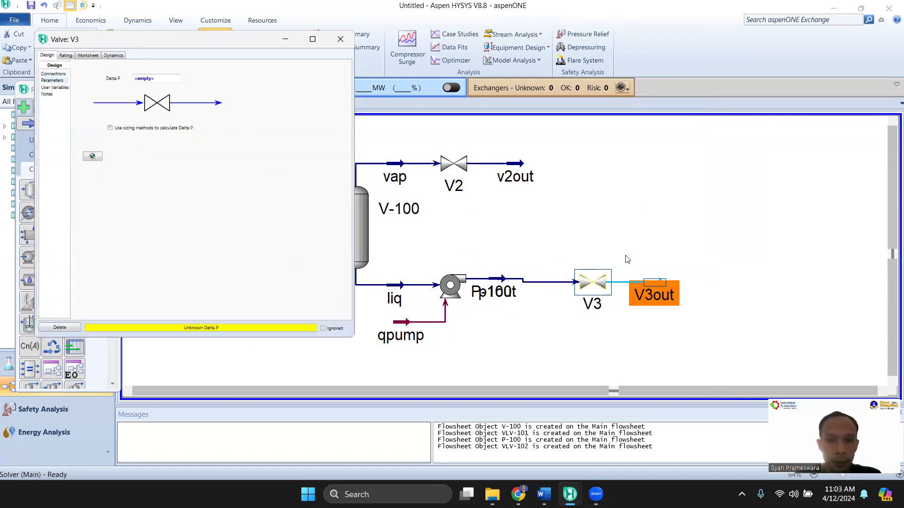
click(544, 494)
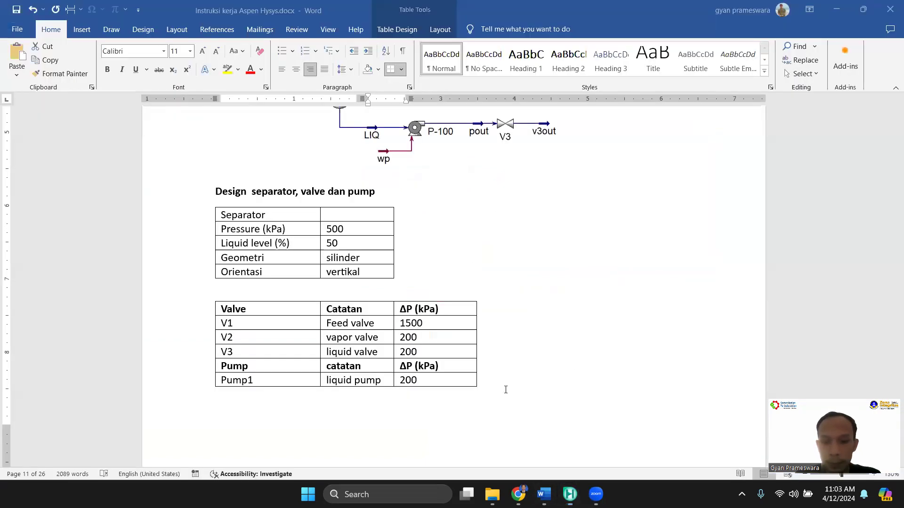
click(570, 494)
click(157, 78)
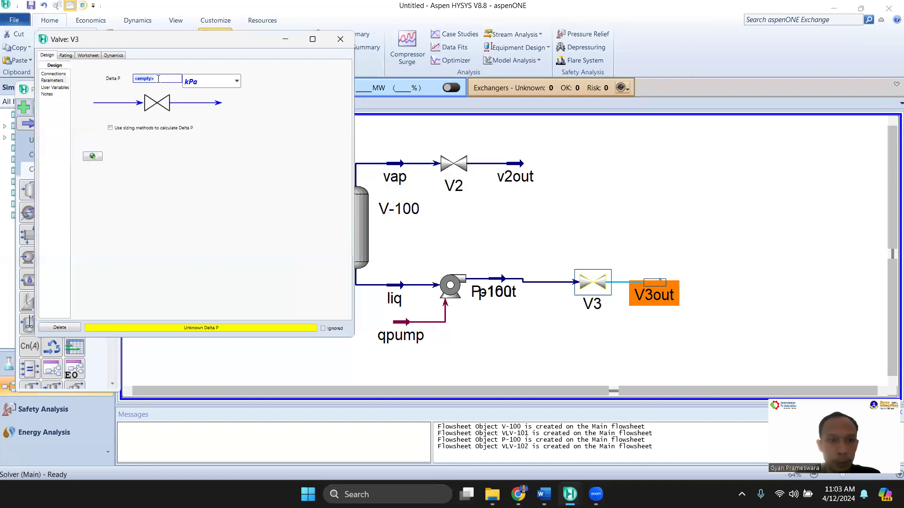
text(02)
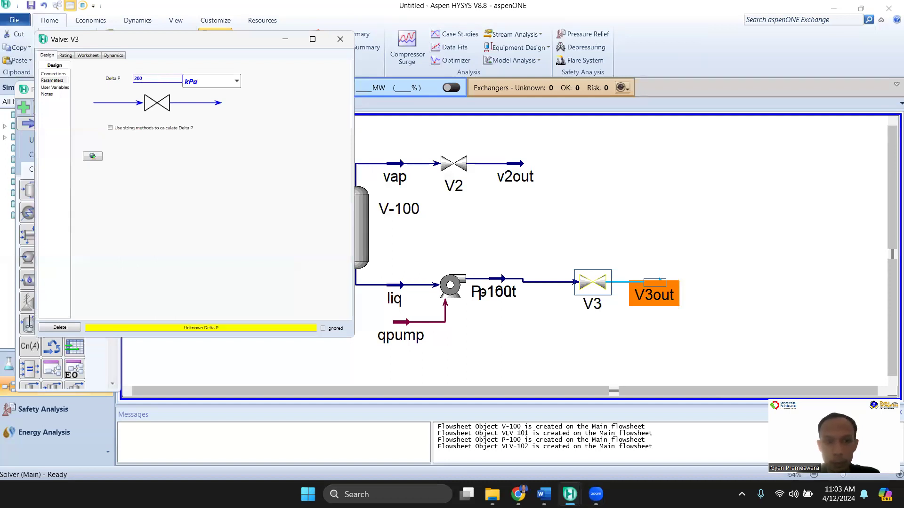
key(Return)
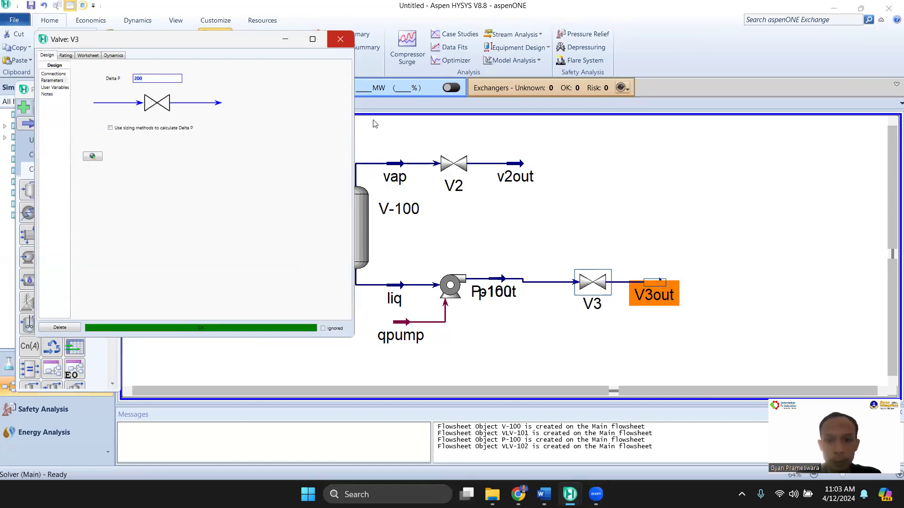
click(353, 47)
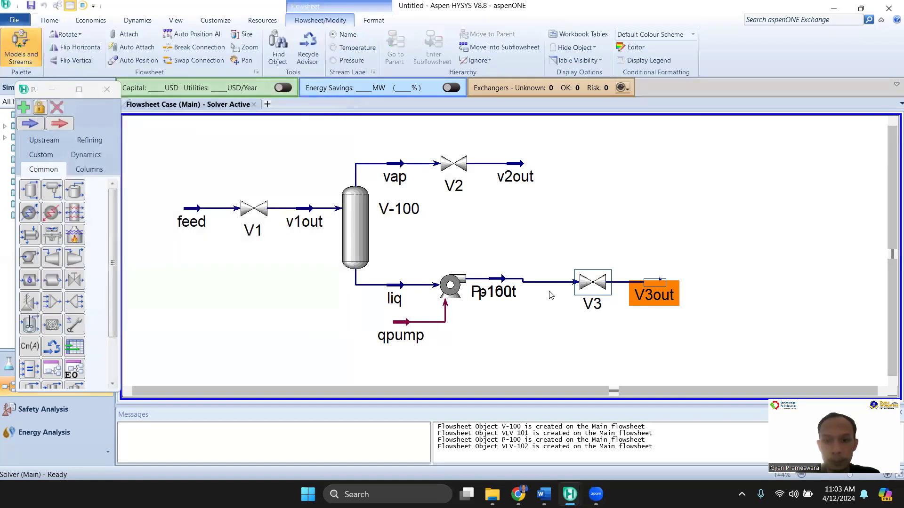
Move stream p1out farther from pump P-100 and align valve V3 with it on the flowsheet
mouse_move(502, 279)
drag(502, 279, 591, 279)
click(591, 282)
click(631, 326)
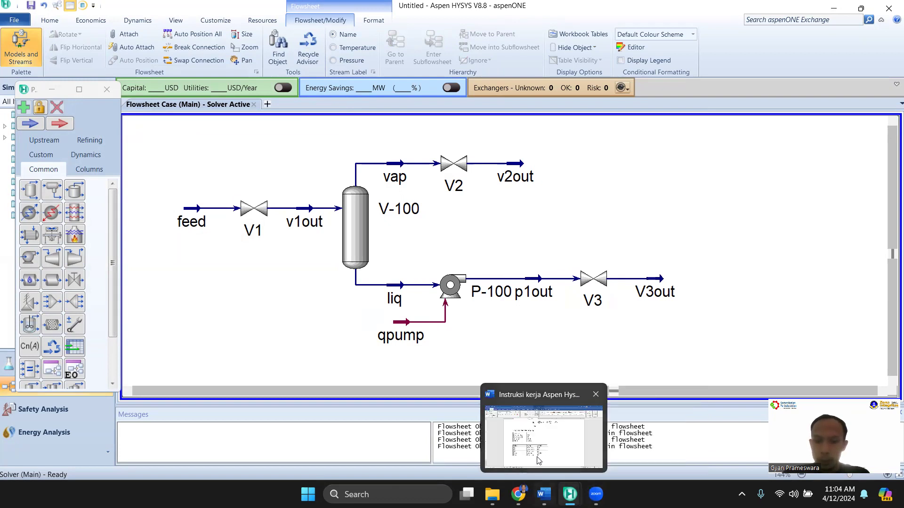
Switch to the Word document to check the feed conditions and the separator, valve and pump tables, and return to Aspen HYSYS
click(544, 495)
scroll(475, 313, up, 5)
scroll(476, 313, up, 4)
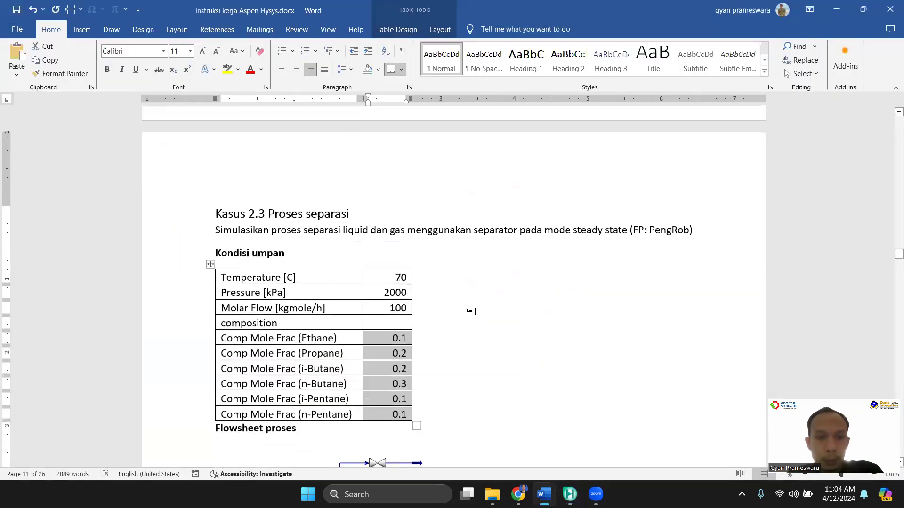
scroll(475, 312, down, 7)
scroll(475, 311, down, 3)
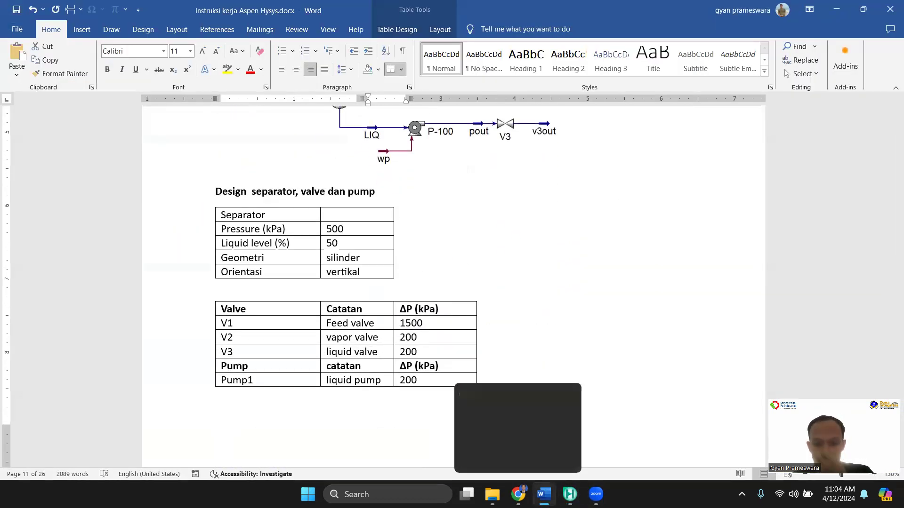
mouse_move(570, 495)
click(580, 442)
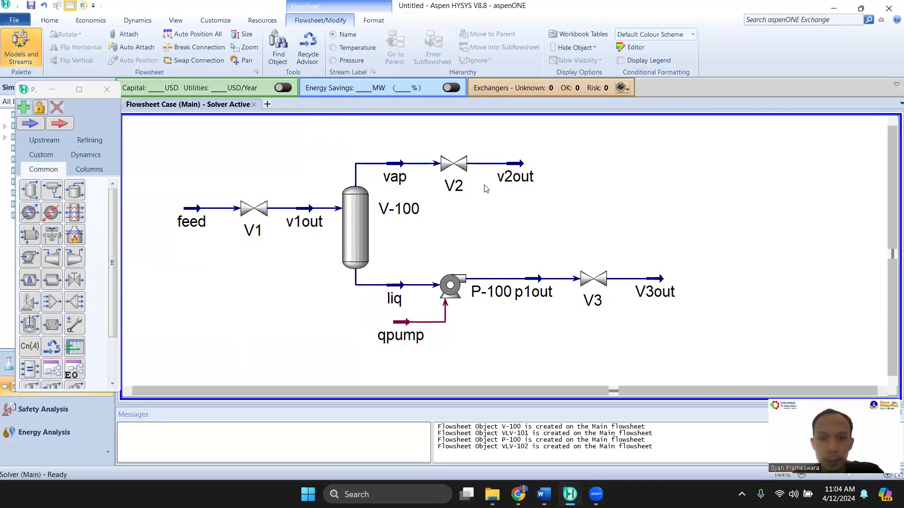
Add a Material Streams workbook table to the flowsheet and place it above the process diagram
mouse_move(500, 186)
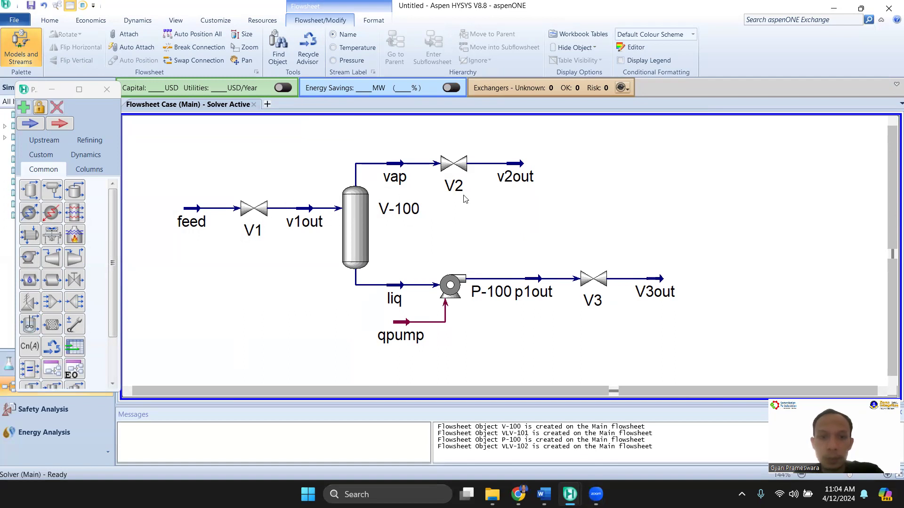
right_click(692, 183)
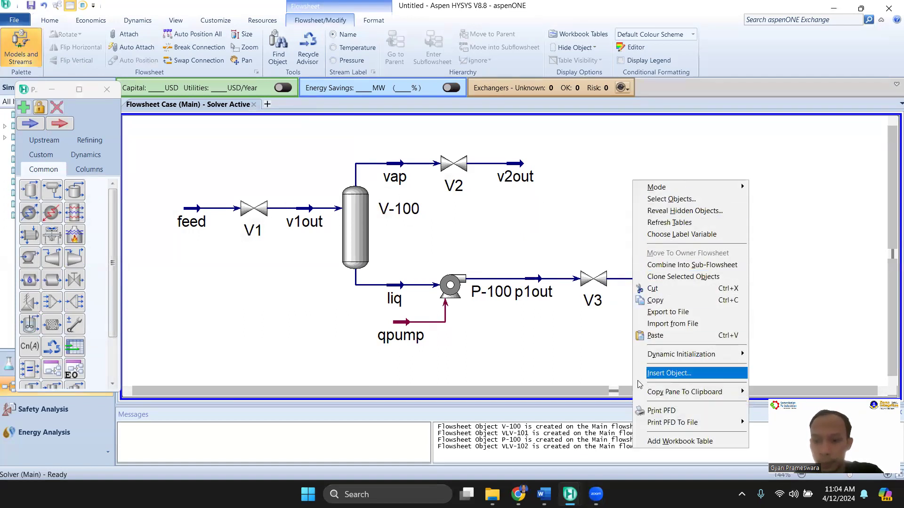
click(668, 441)
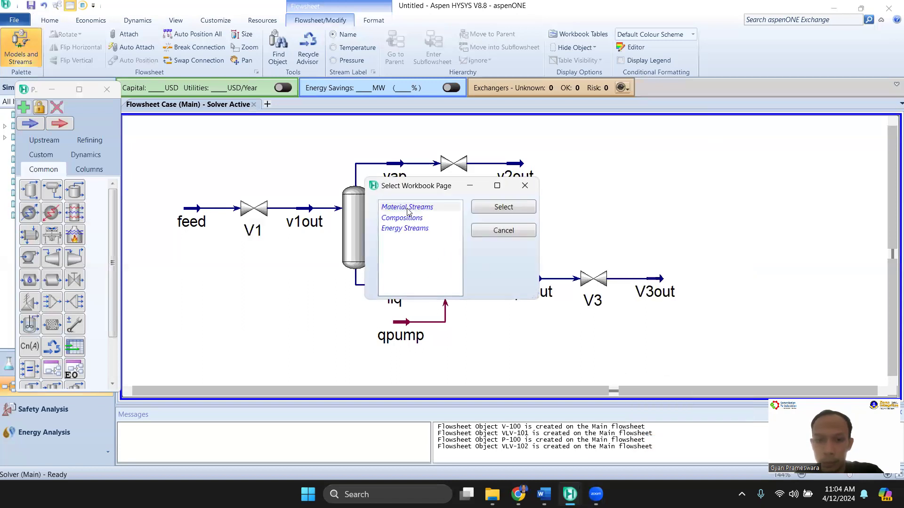
click(502, 207)
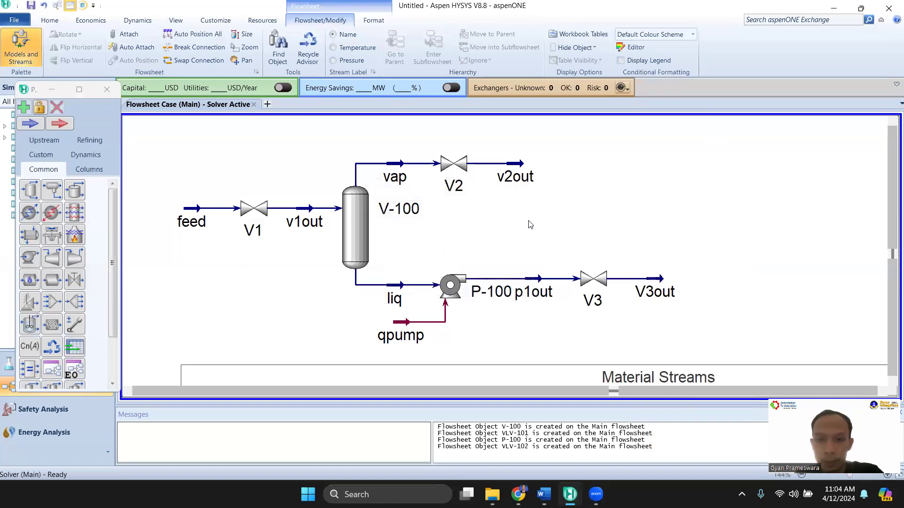
scroll(565, 236, down, 4)
drag(613, 365, 523, 178)
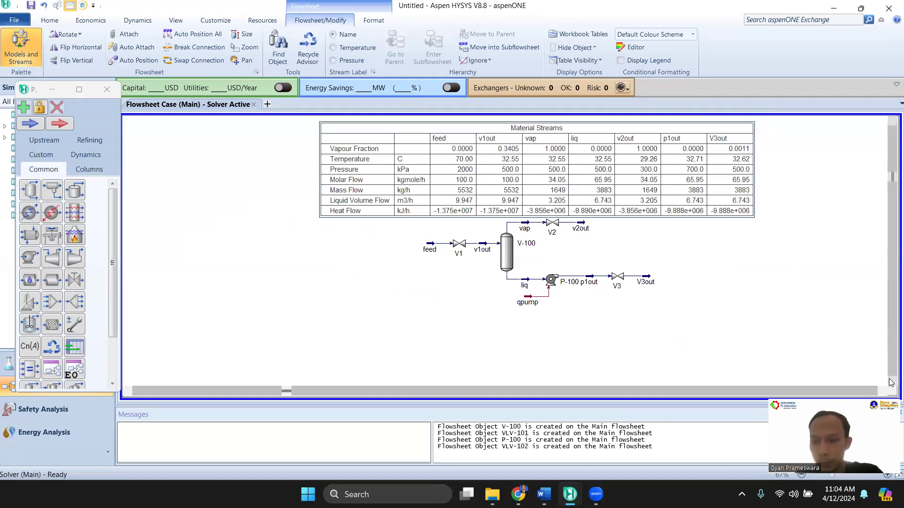
Shift the Material Streams table slightly upward, clear of valve V2 and the vapour line
scroll(567, 149, up, 1)
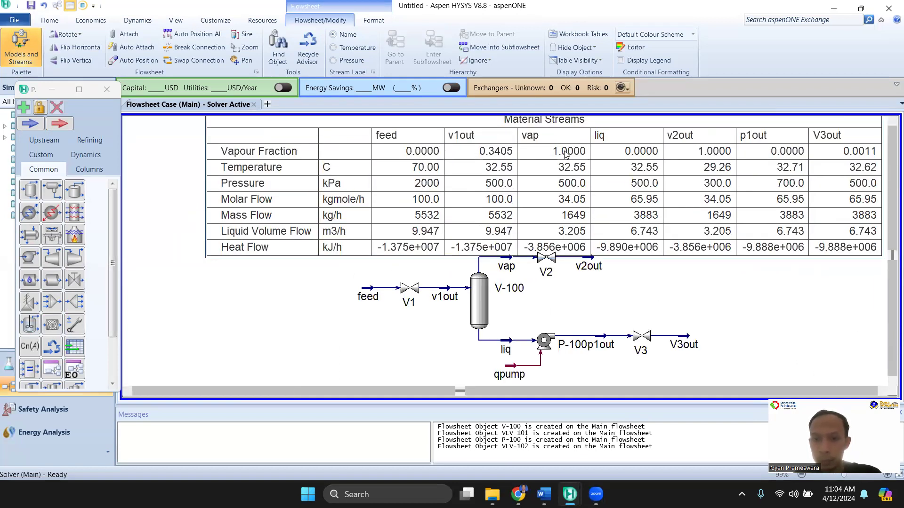
scroll(567, 153, up, 1)
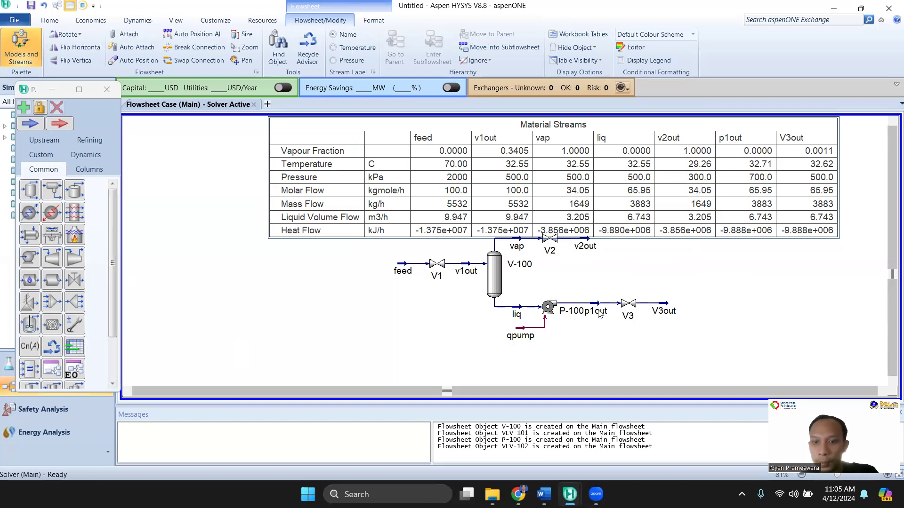
mouse_move(596, 308)
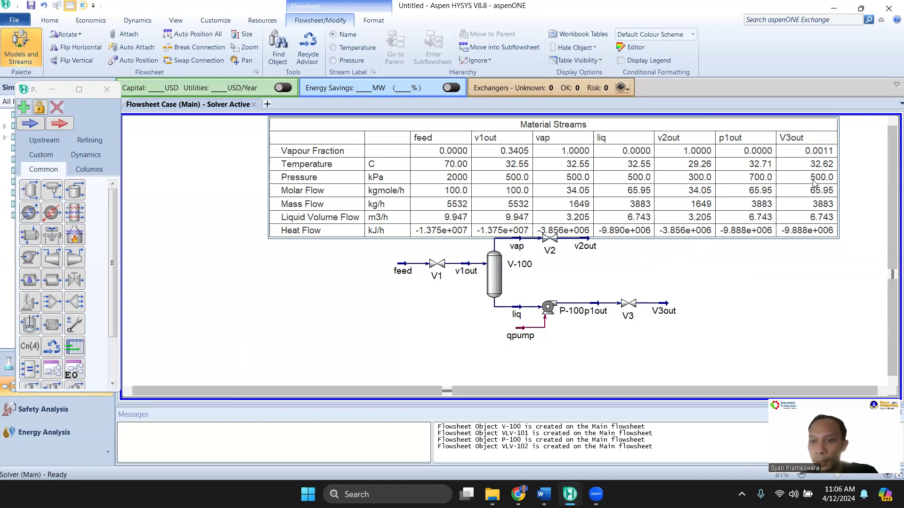
drag(748, 186, 749, 179)
click(725, 264)
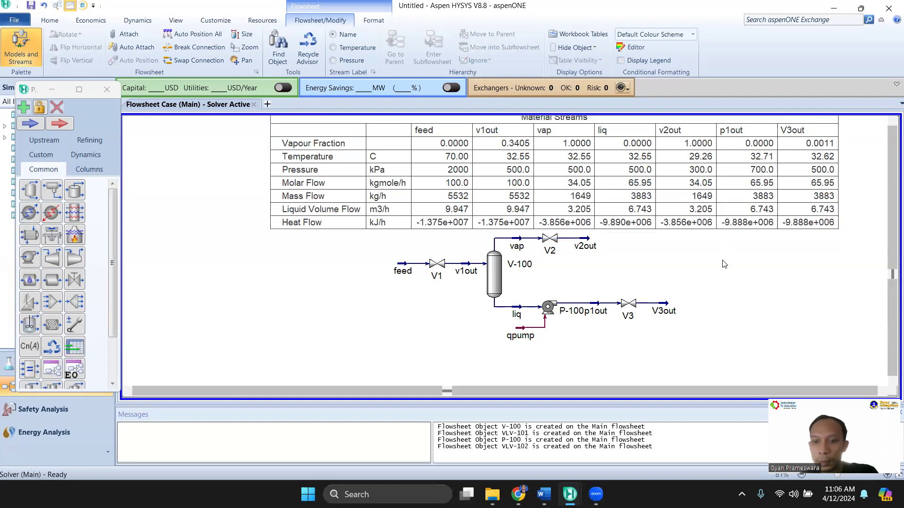
Try adding a Compositions workbook table beneath the process diagram, and delete it
right_click(664, 212)
click(685, 473)
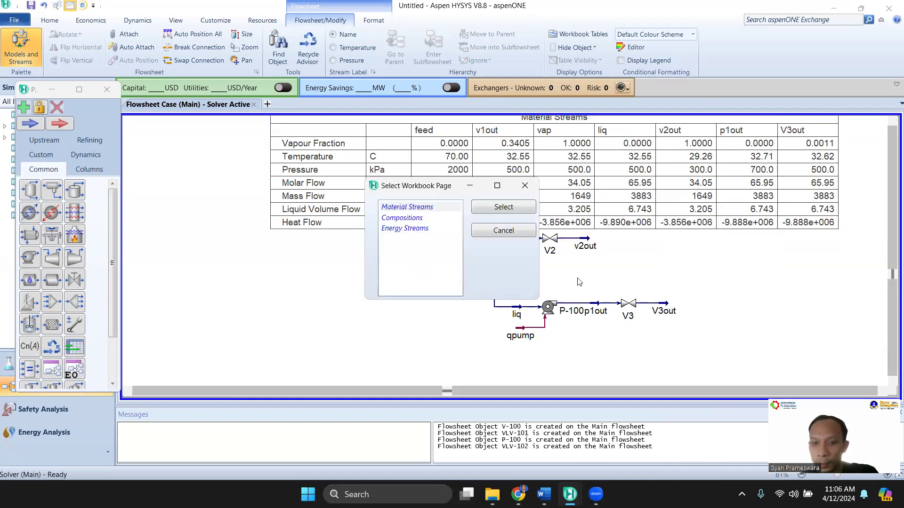
click(422, 218)
click(516, 208)
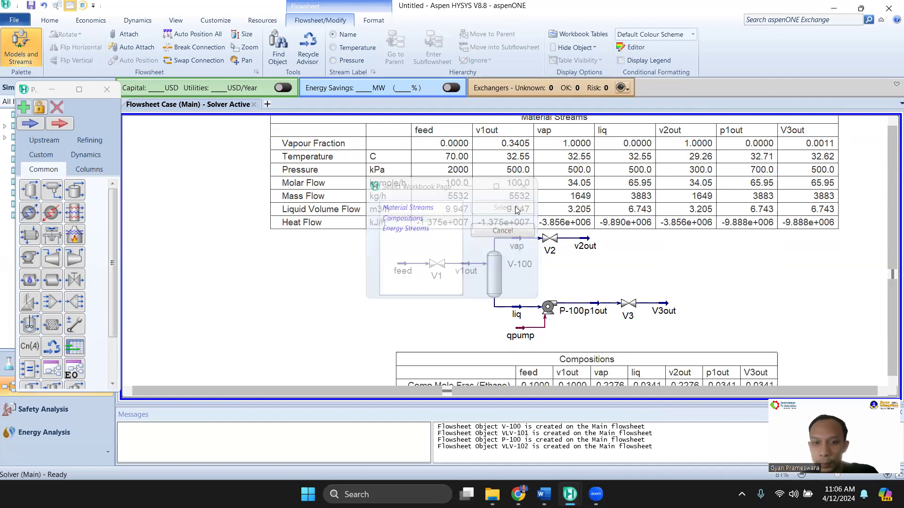
scroll(607, 349, down, 2)
drag(621, 365, 596, 368)
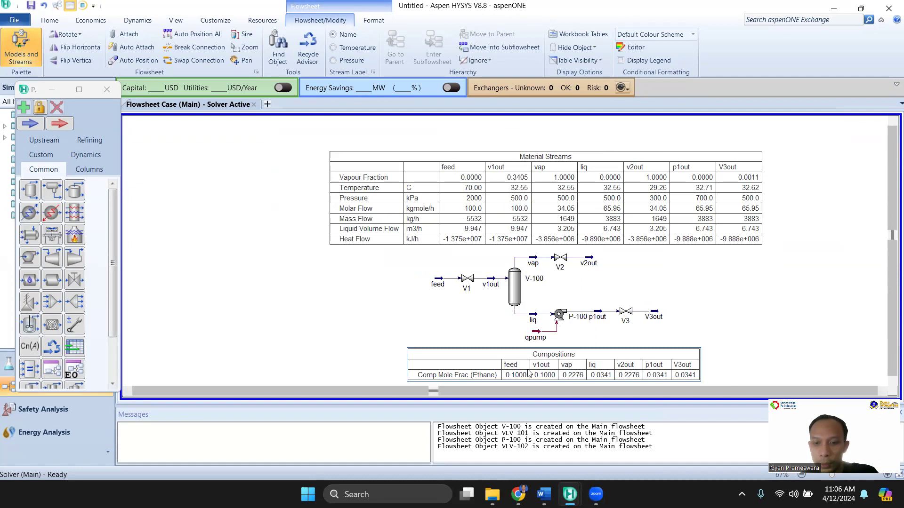
key(Delete)
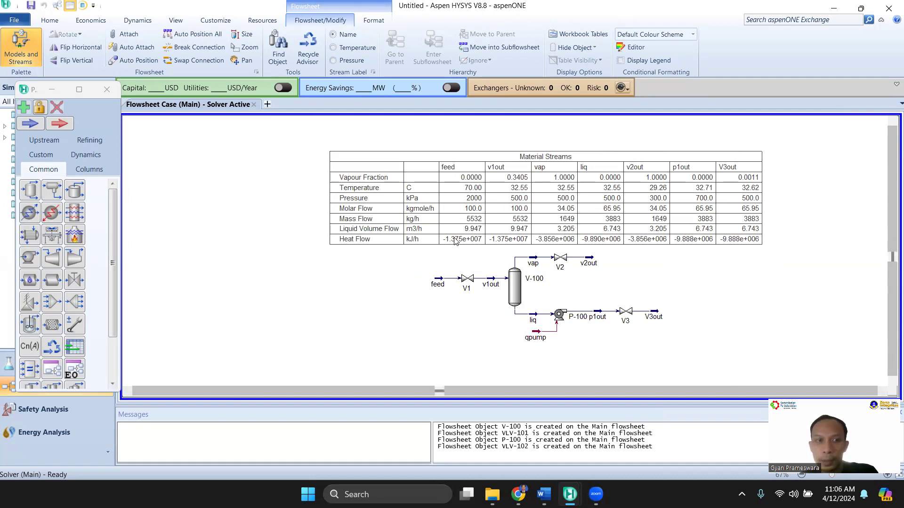
Examine the stream compositions and material stream conditions in the Workbook, and return to the main flowsheet
scroll(537, 176, up, 1)
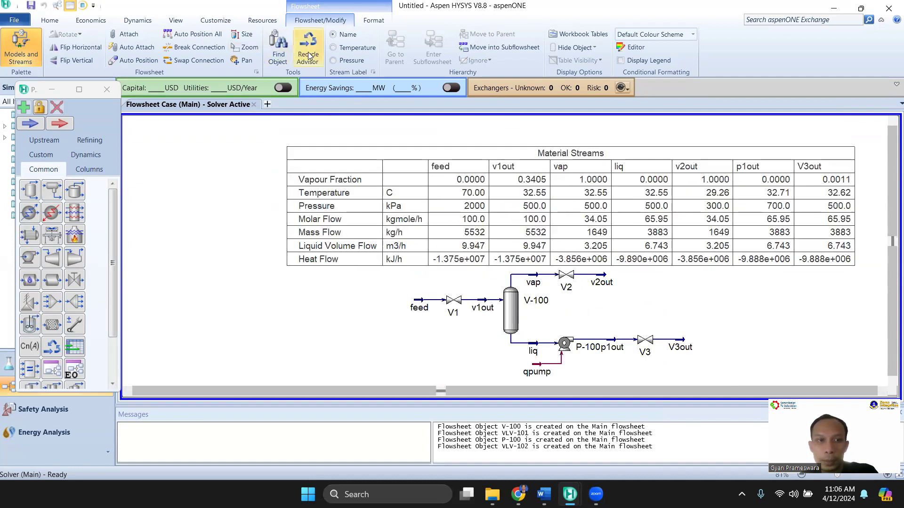
click(50, 20)
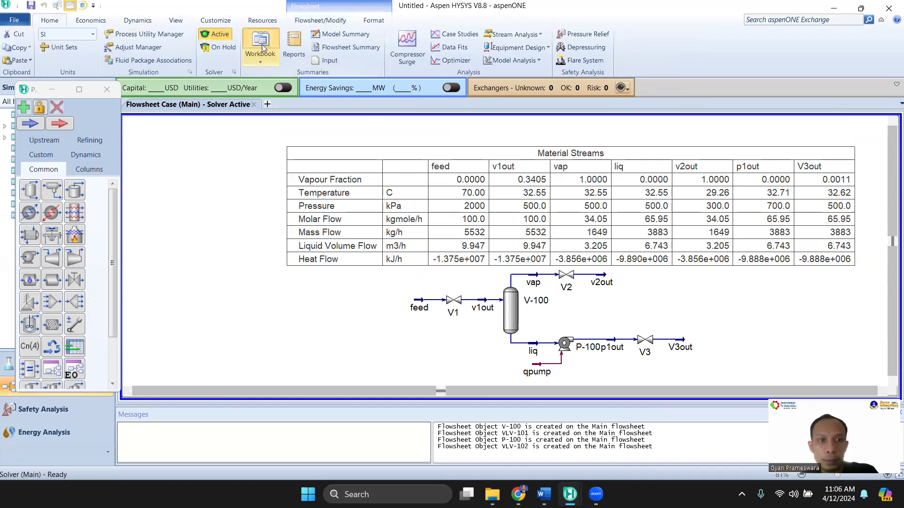
click(260, 47)
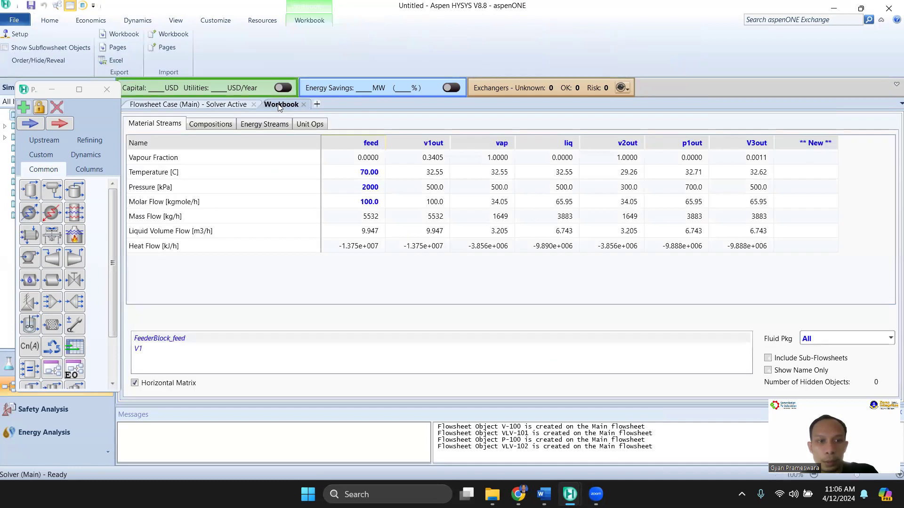
click(212, 124)
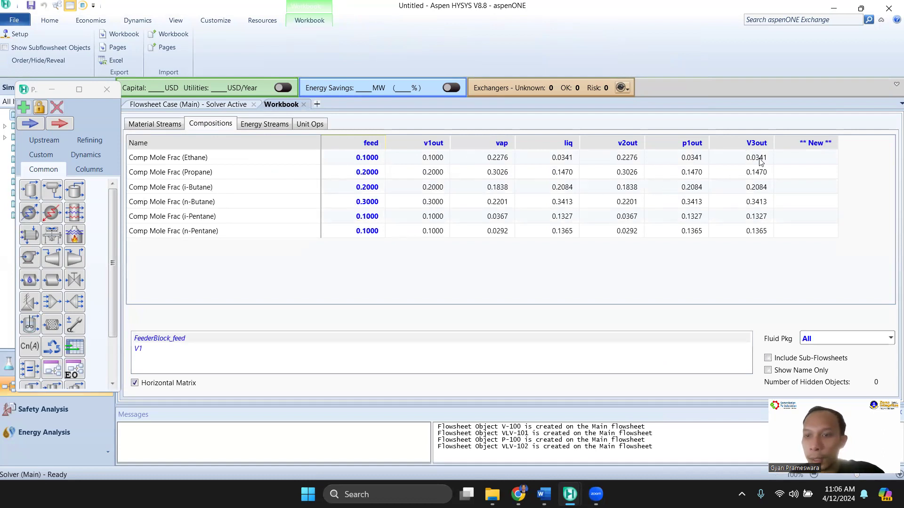
click(762, 208)
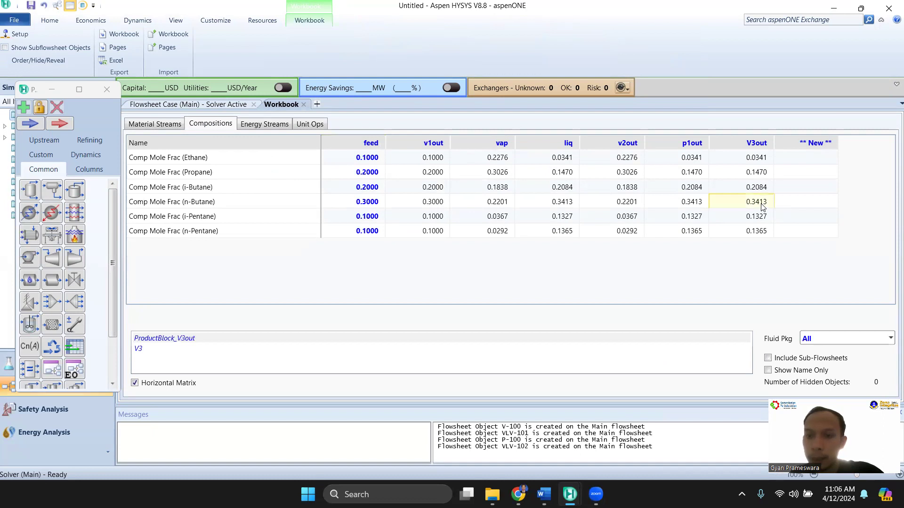
click(164, 127)
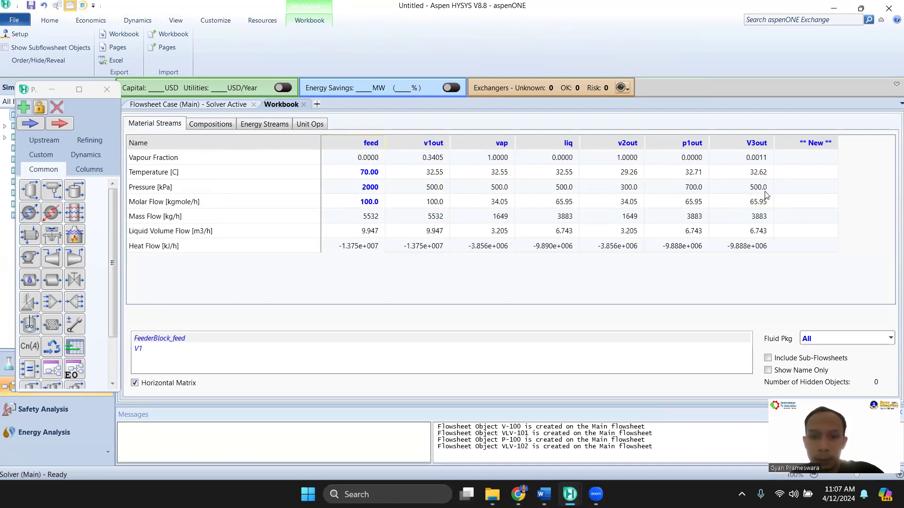
mouse_move(769, 174)
click(223, 132)
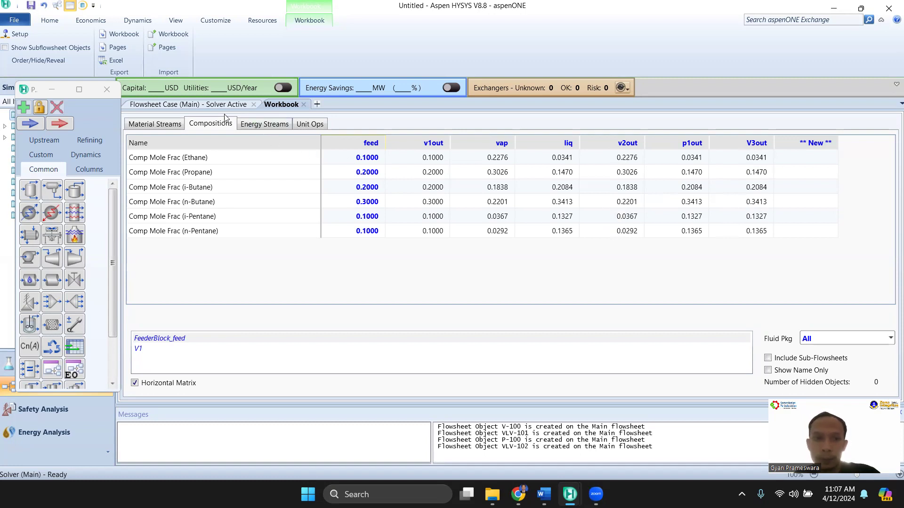
click(213, 106)
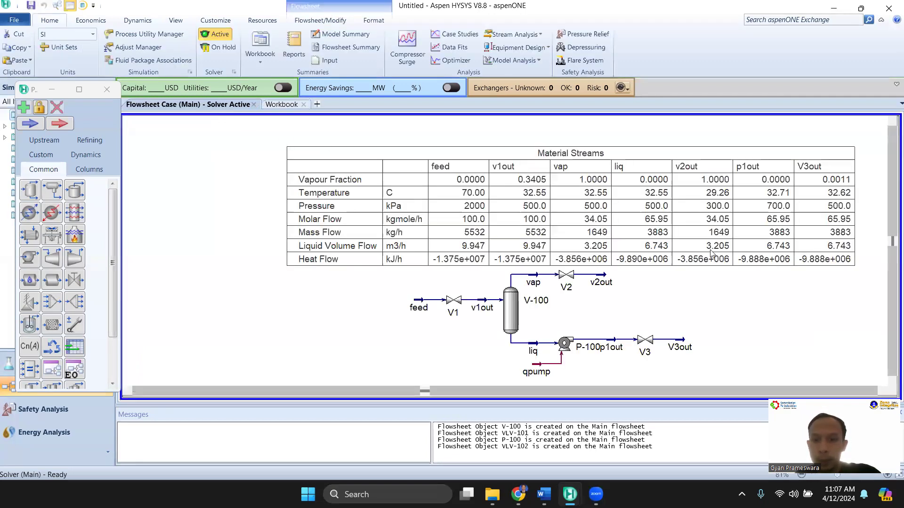